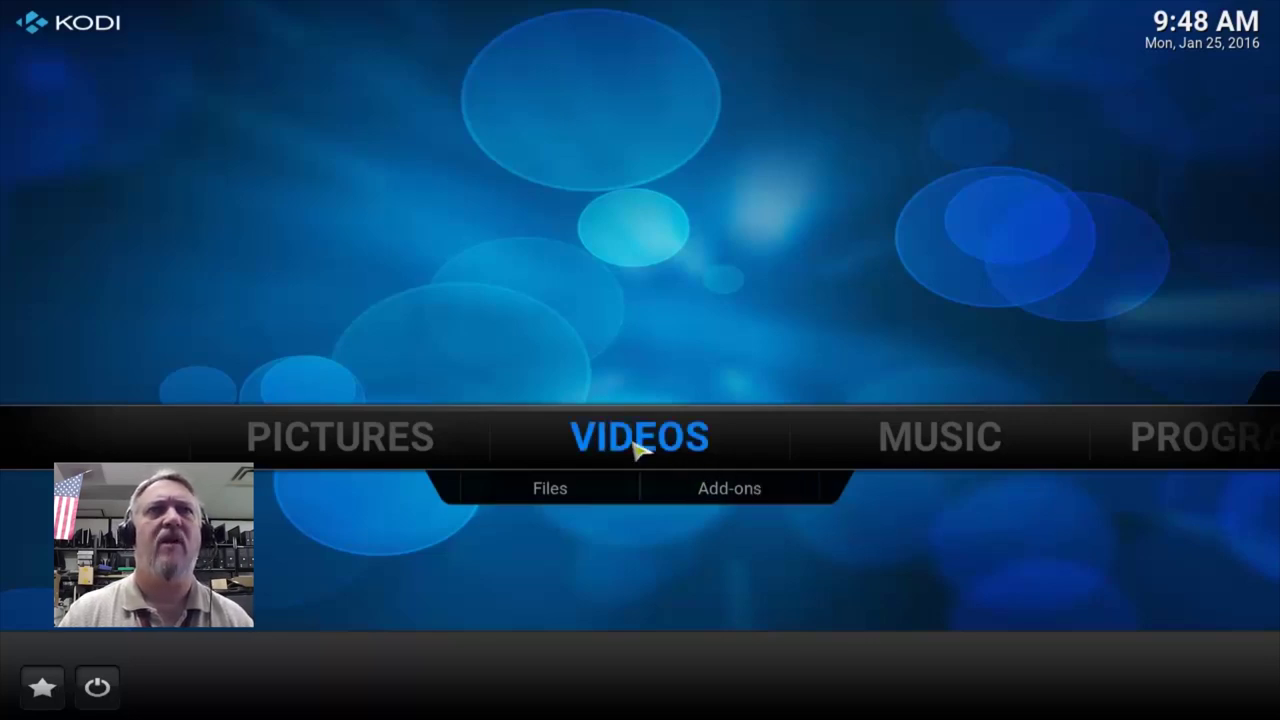
# Launch the Stream All The Sources add-on from the video add-ons collection.
pyautogui.click(729, 496)
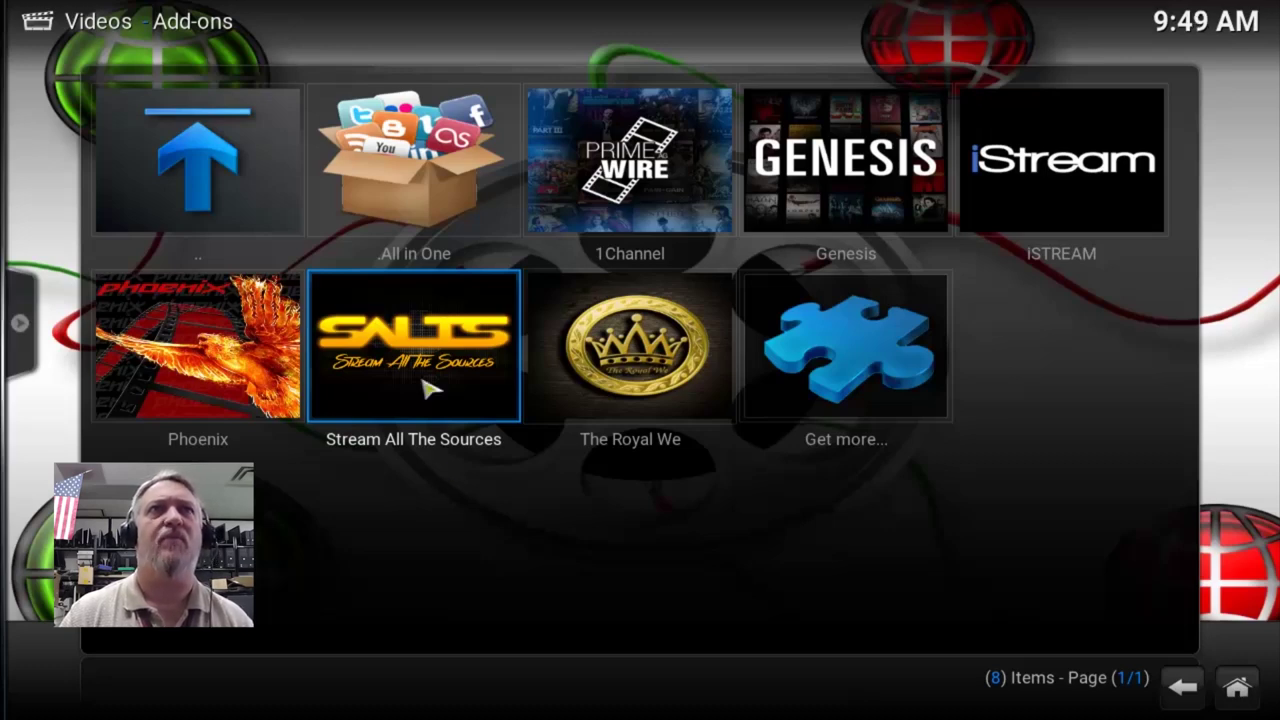
pyautogui.click(430, 388)
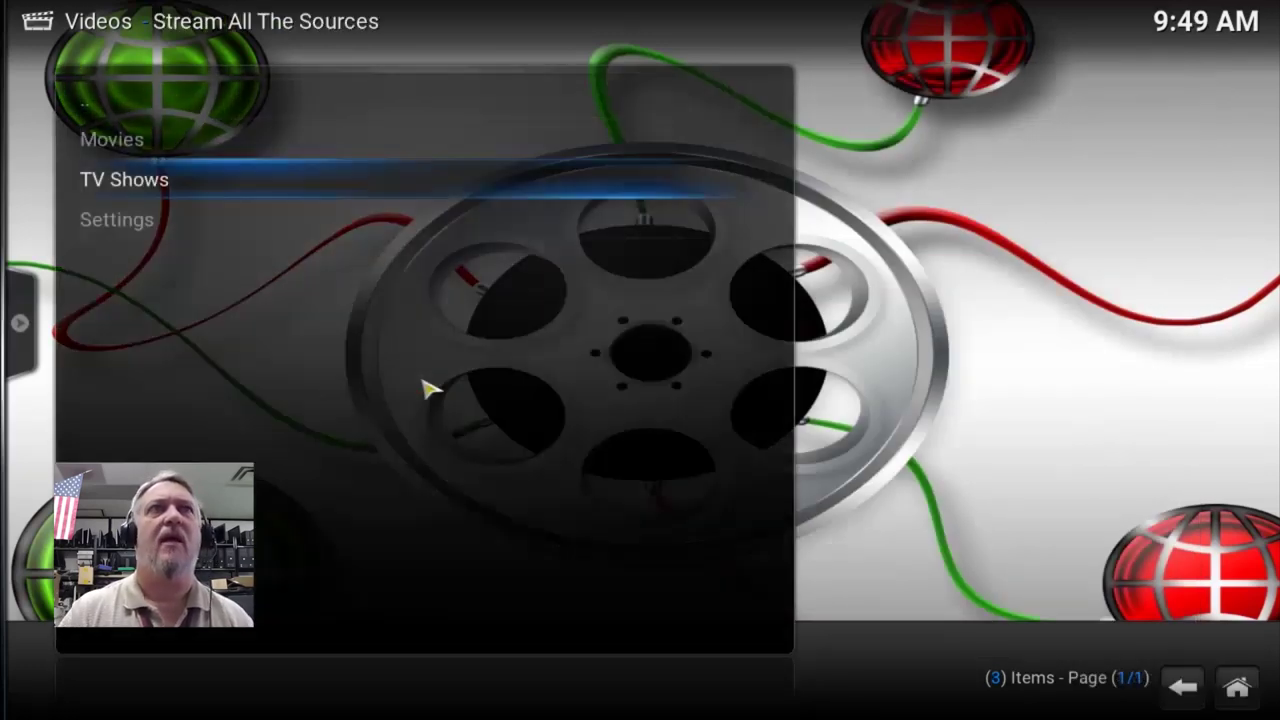
# In TV Shows > Trending TV Shows, add Limitless (2015) to the library.
pyautogui.click(158, 178)
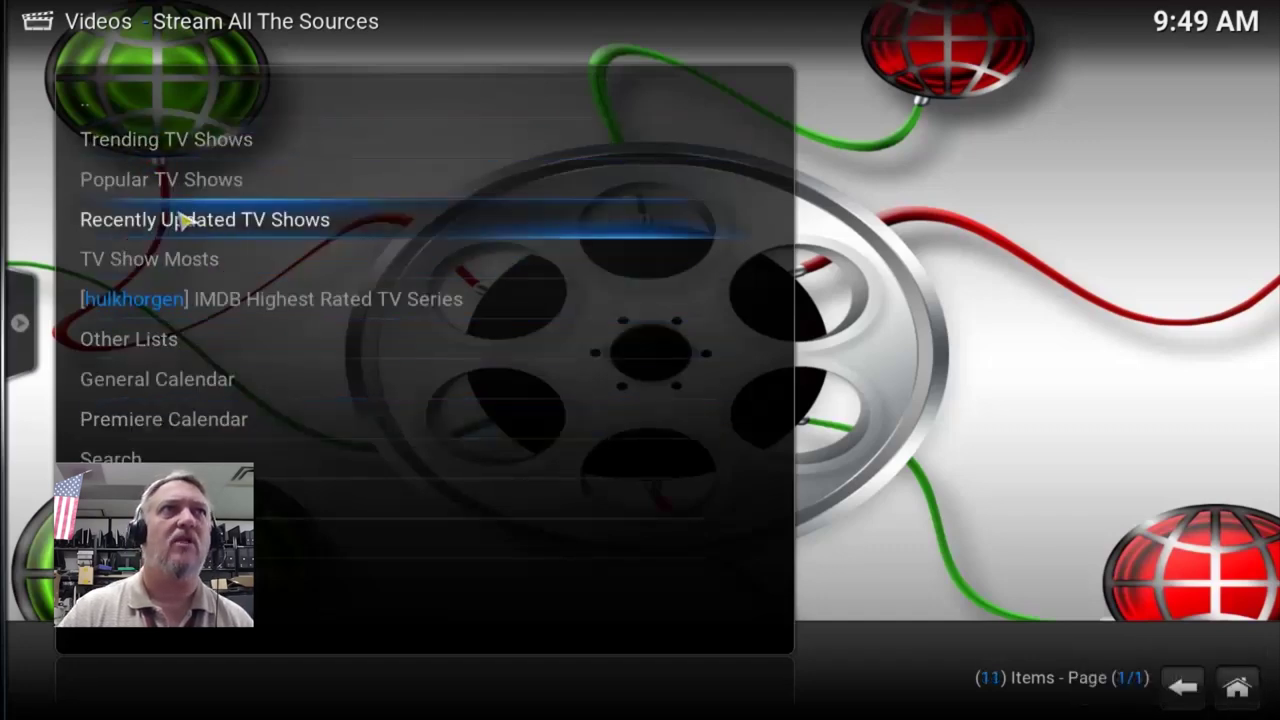
pyautogui.click(197, 143)
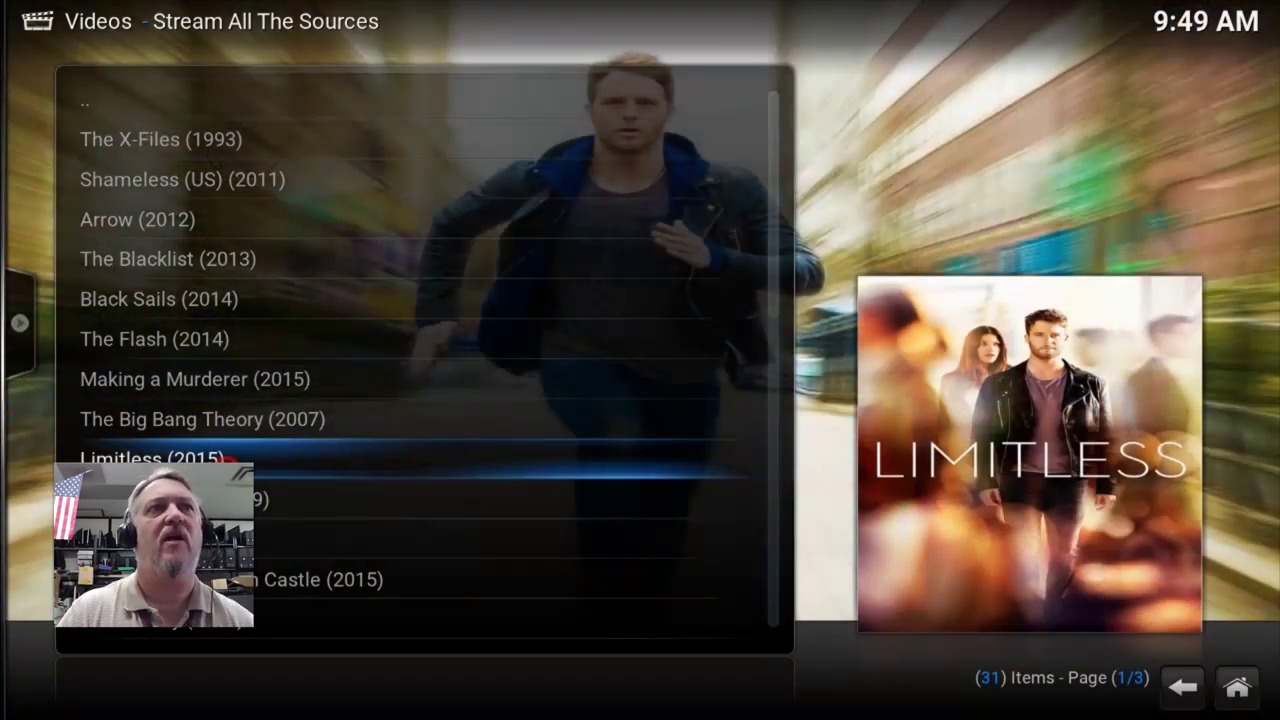
pyautogui.click(226, 458)
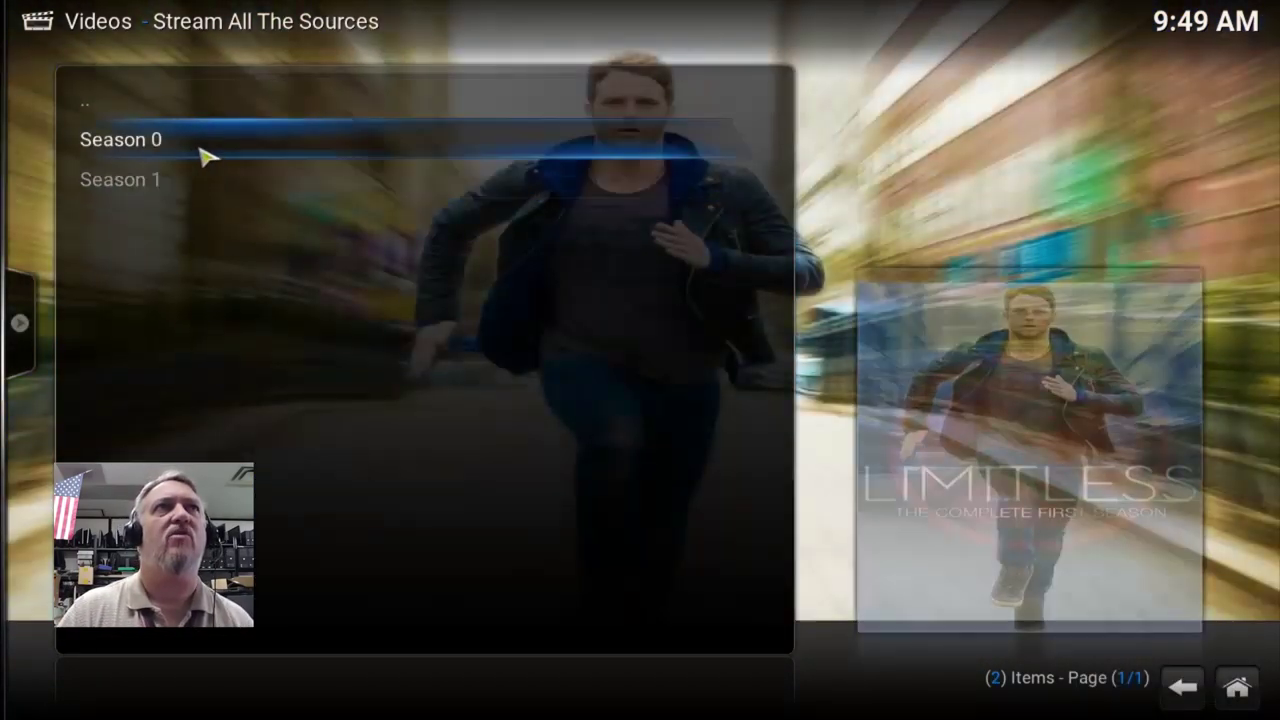
pyautogui.click(163, 106)
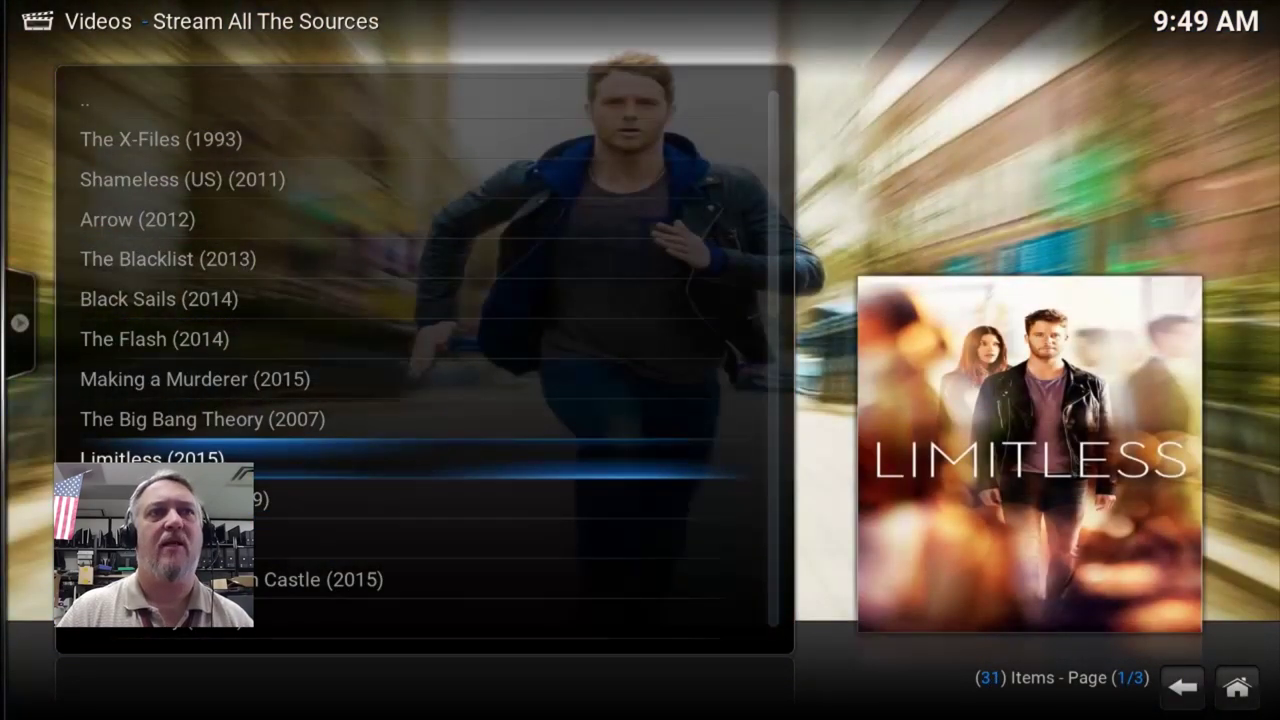
pyautogui.press('c')
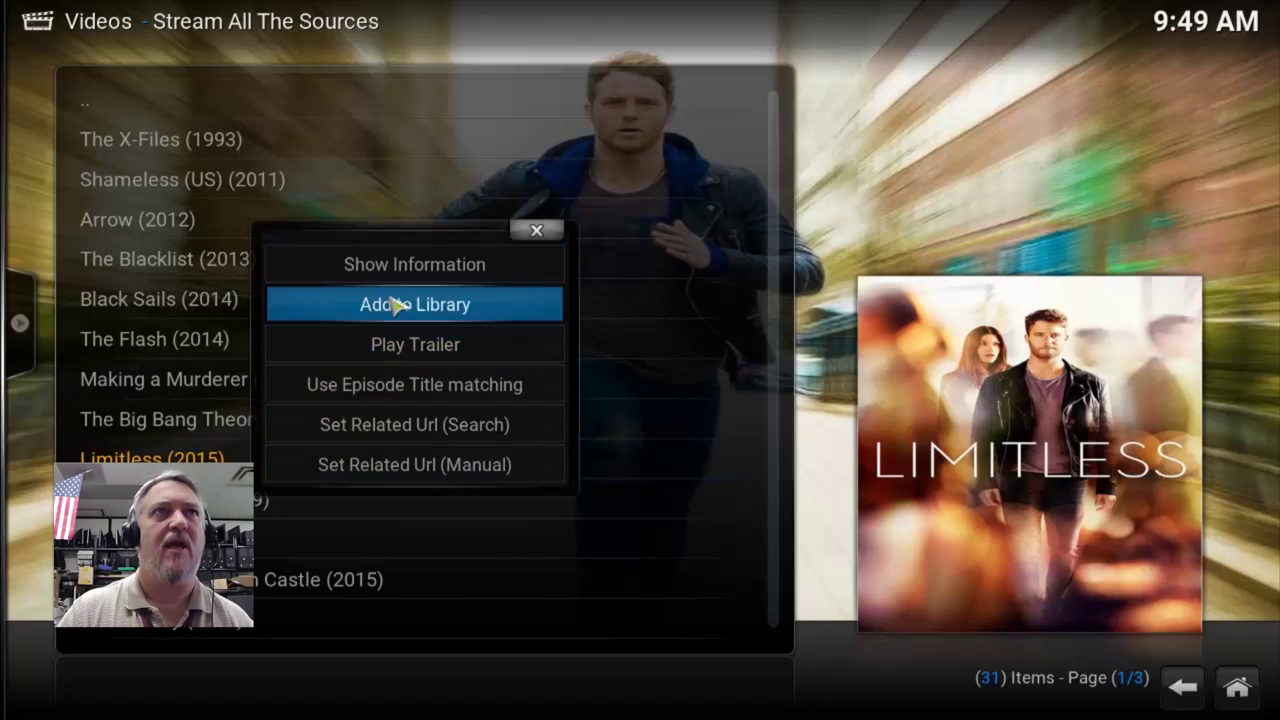
pyautogui.click(421, 311)
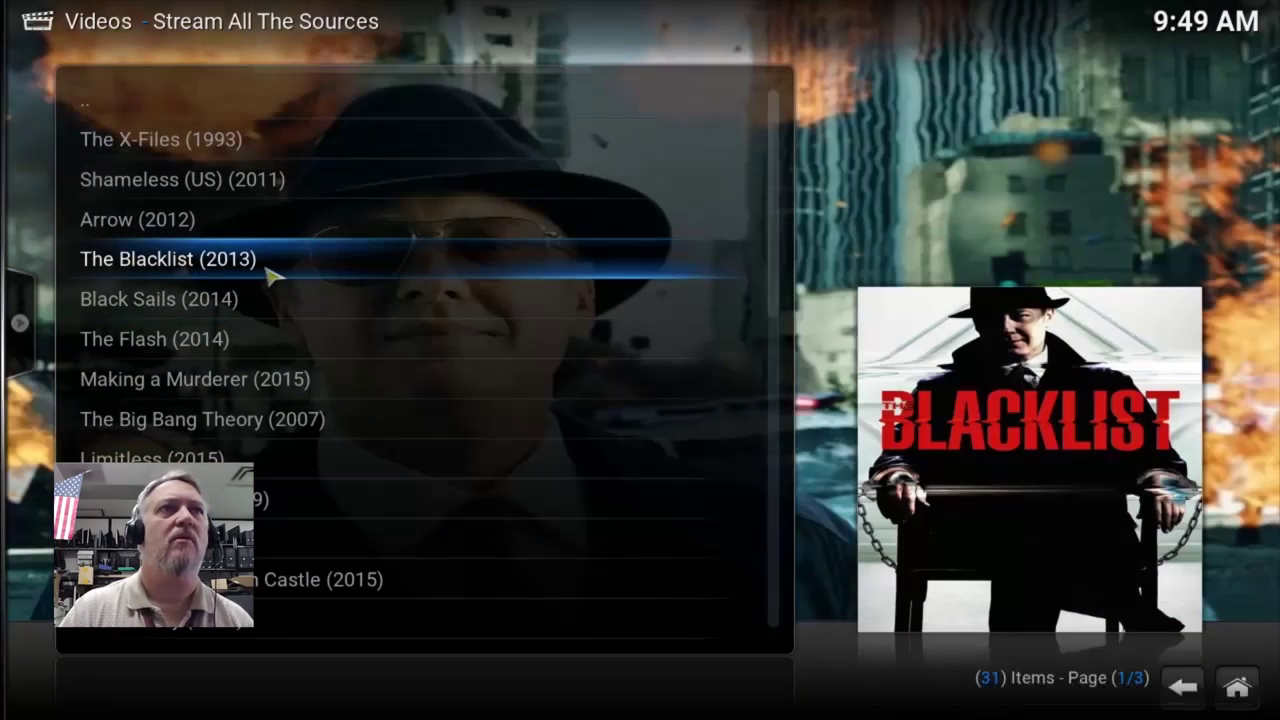
# Add The Expanse to the library, then return to the home screen.
pyautogui.scroll(-2, 270, 275)
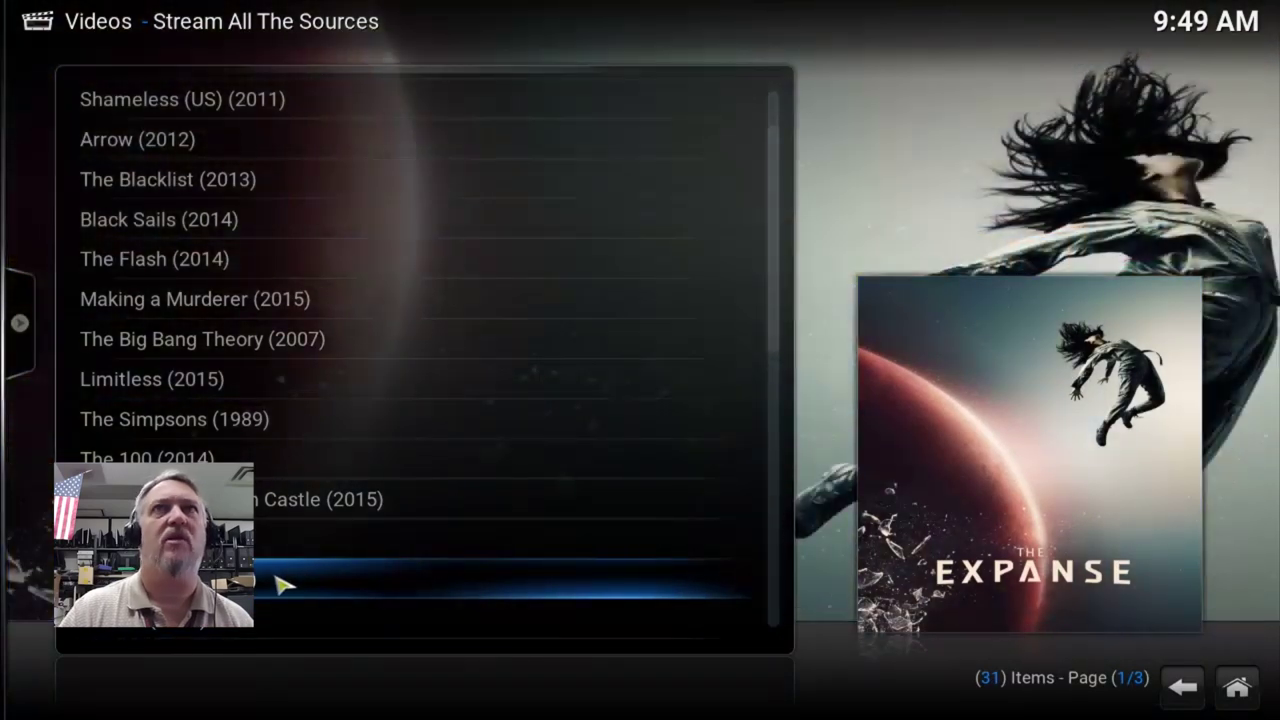
pyautogui.rightClick(282, 585)
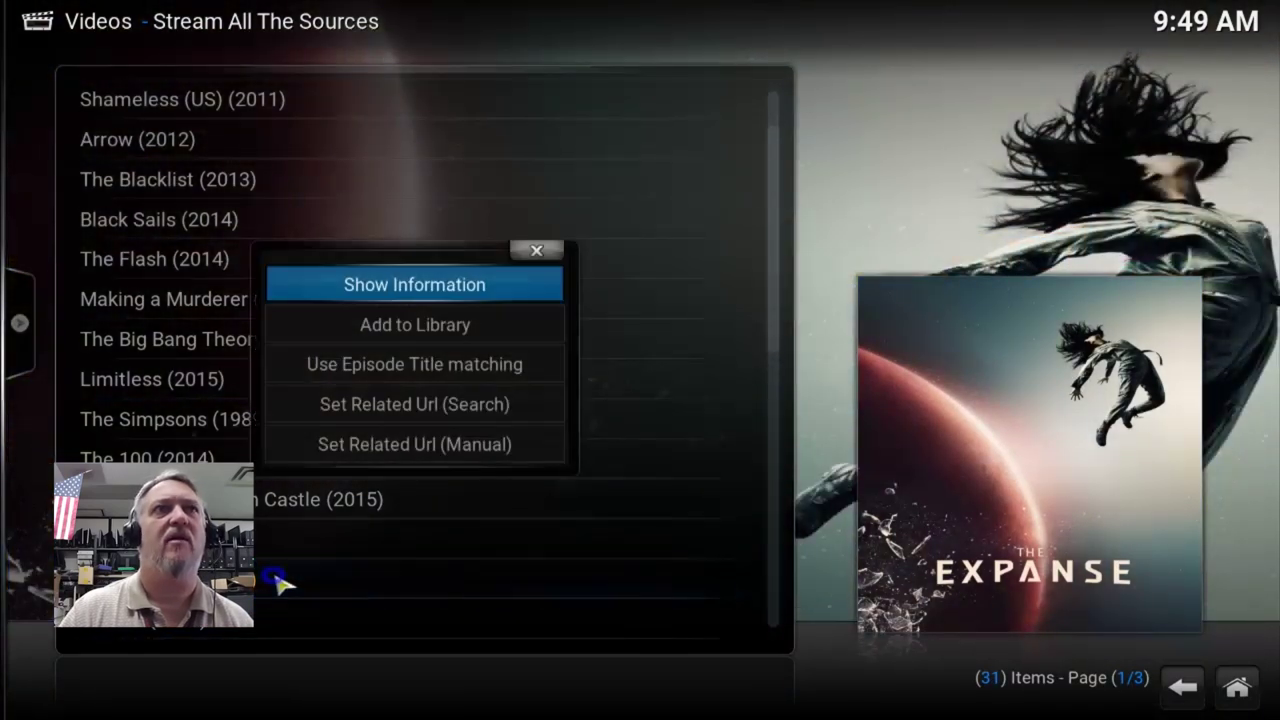
pyautogui.click(434, 348)
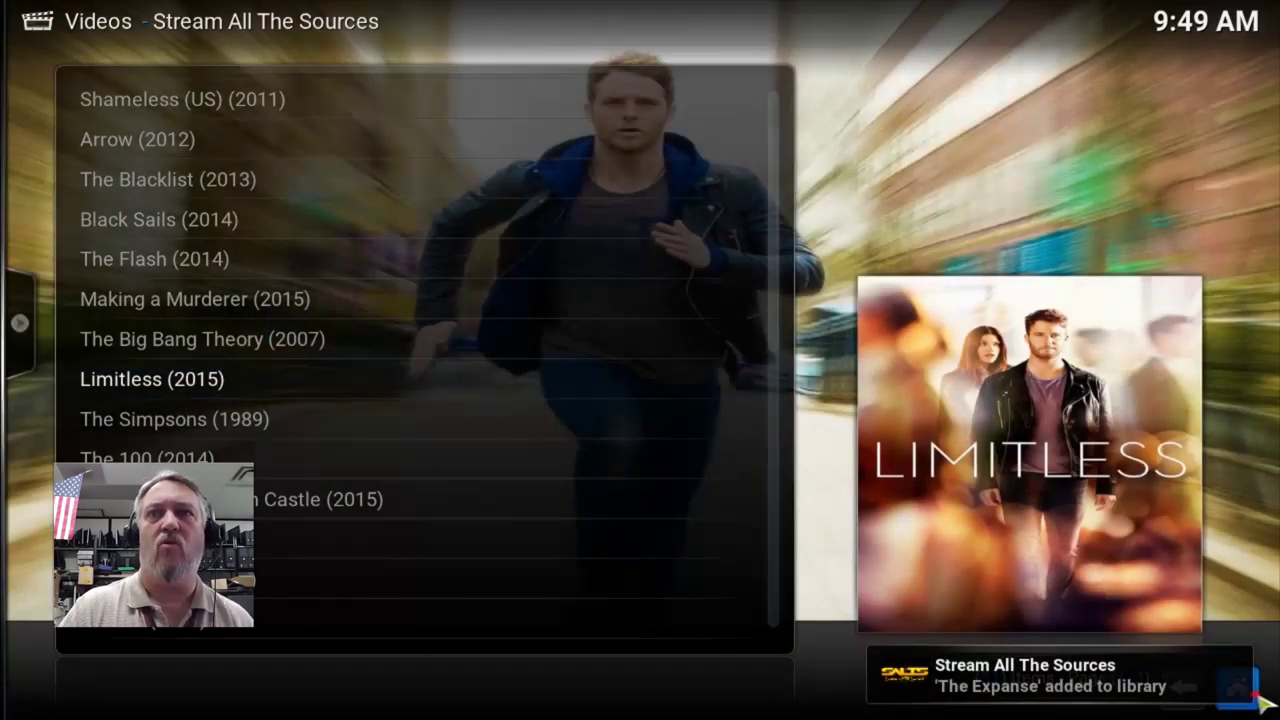
pyautogui.click(1252, 696)
# Navigate up from the add-on's TV categories to the main Videos menu and open Files.
pyautogui.scroll(-6, 1023, 457)
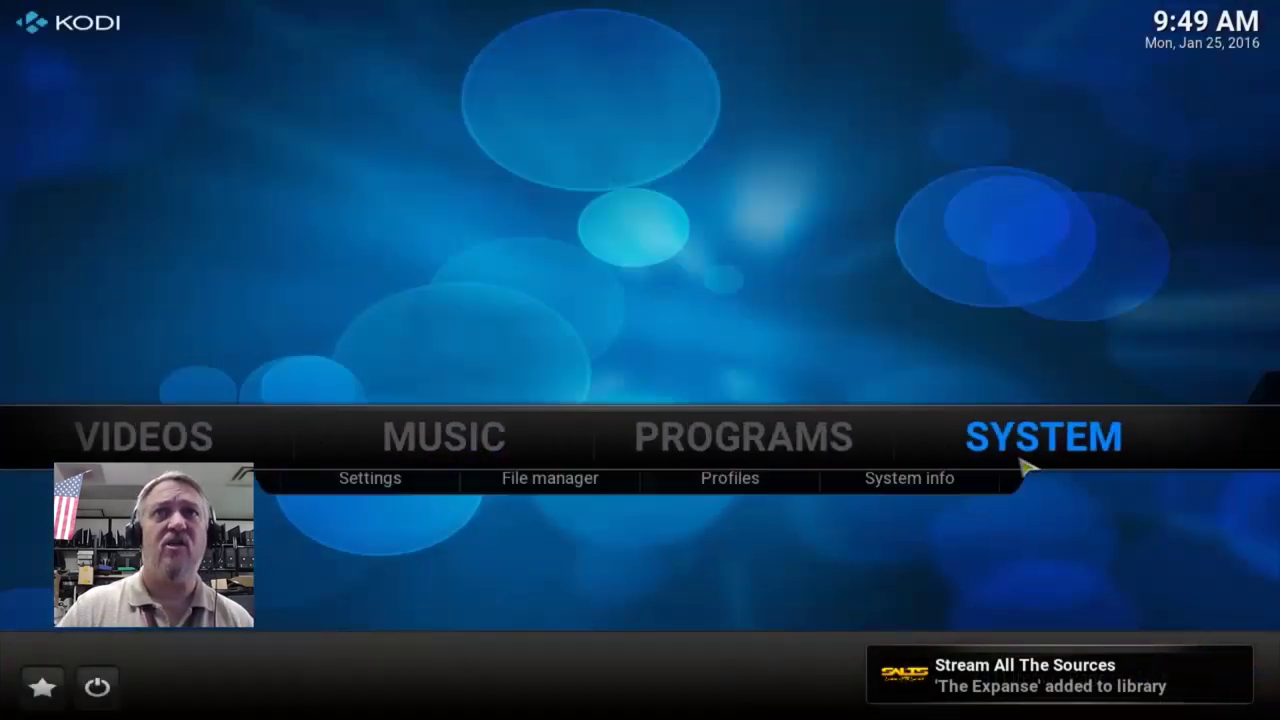
pyautogui.scroll(-1, 830, 443)
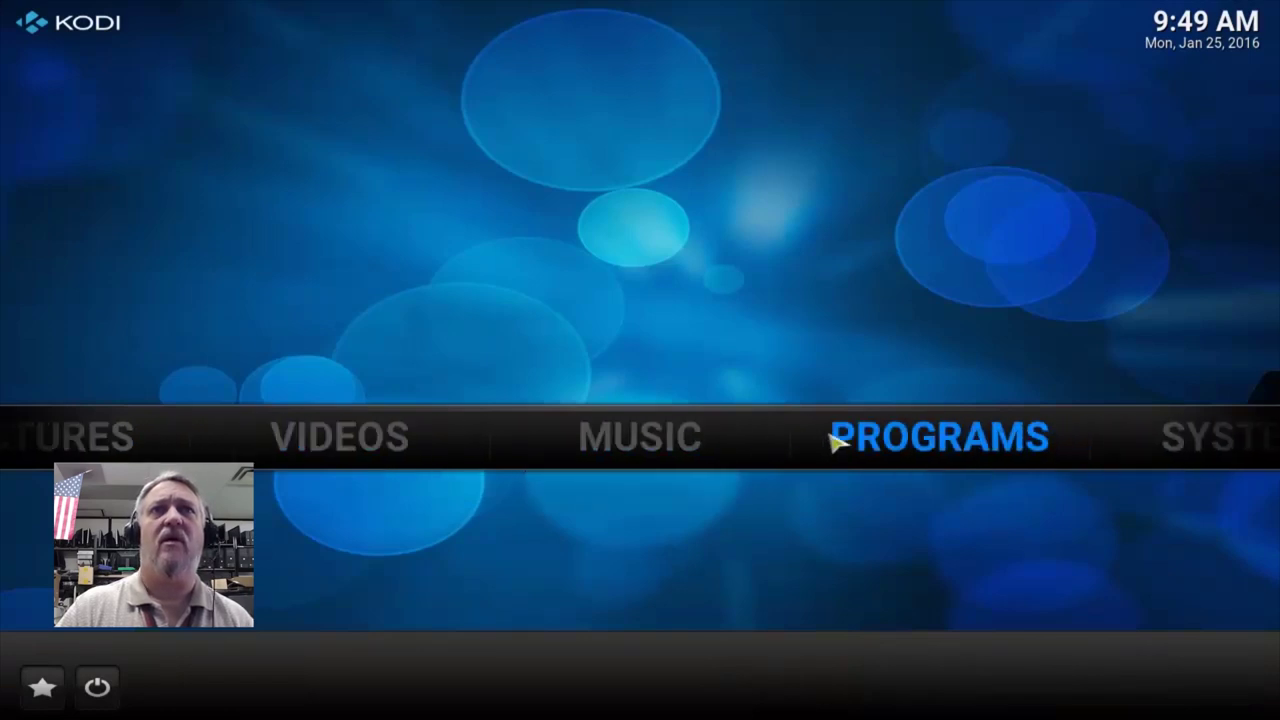
pyautogui.moveTo(528, 451)
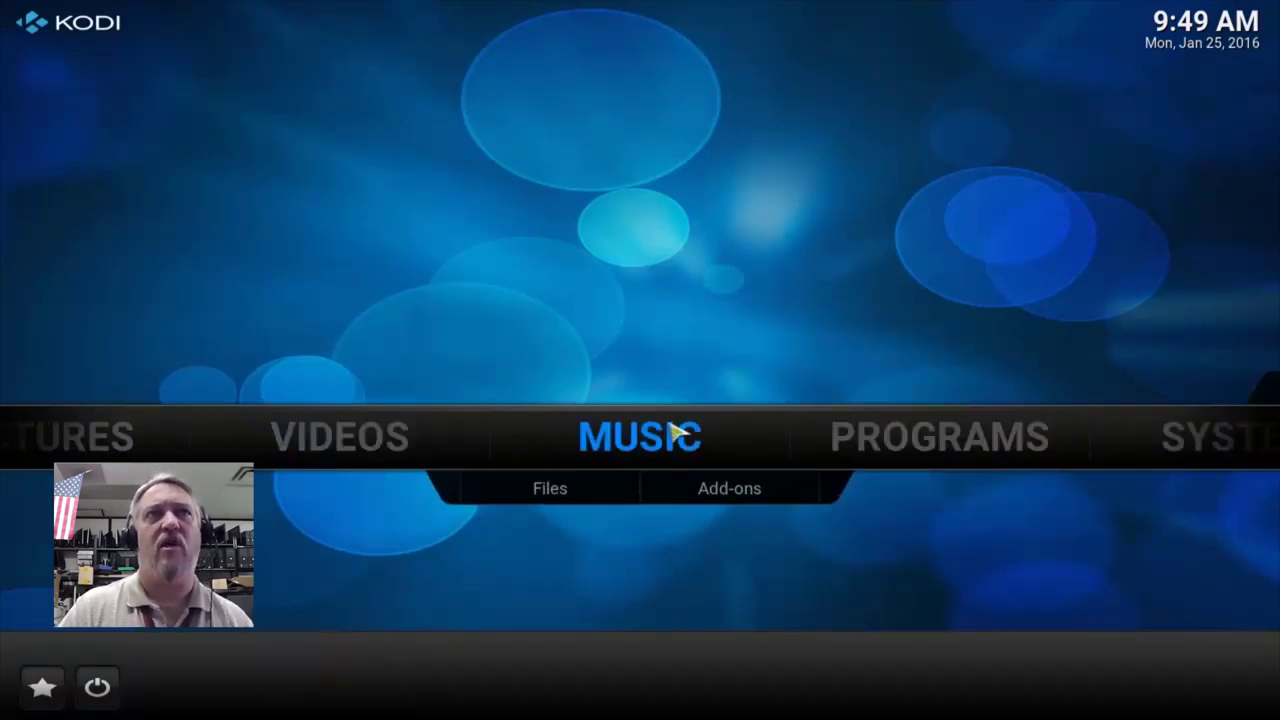
pyautogui.scroll(1, 676, 430)
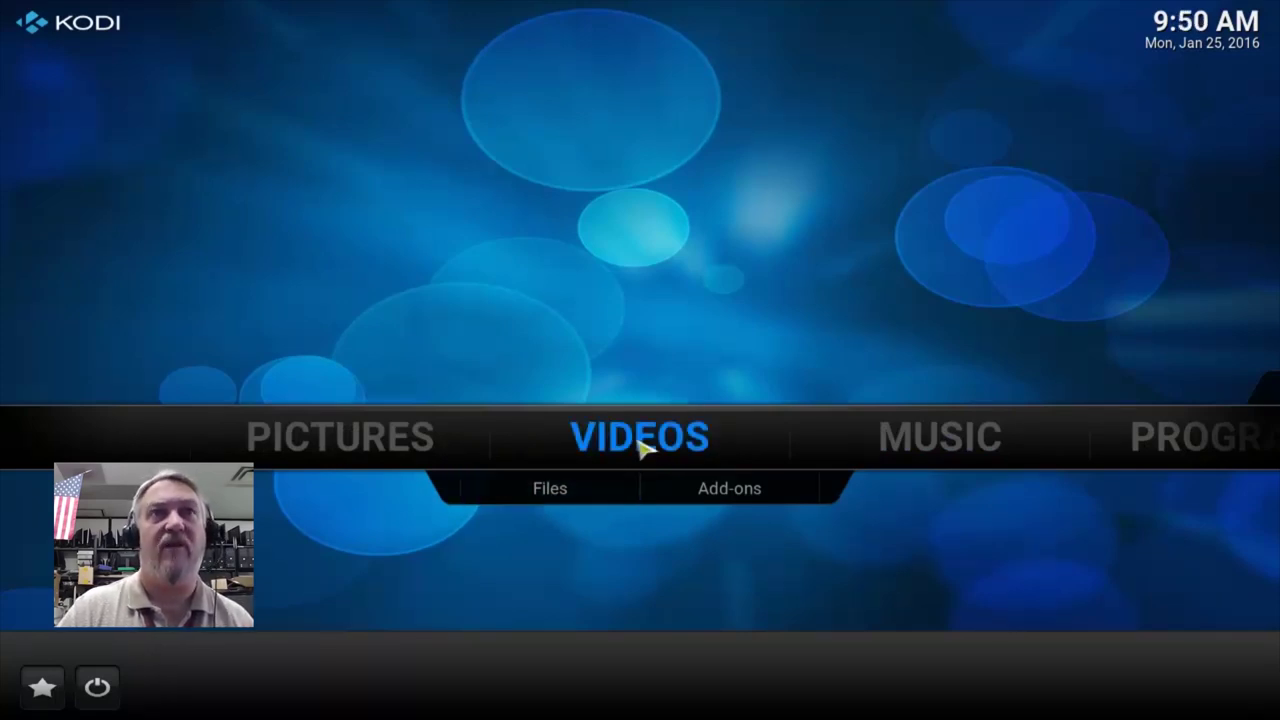
pyautogui.click(541, 492)
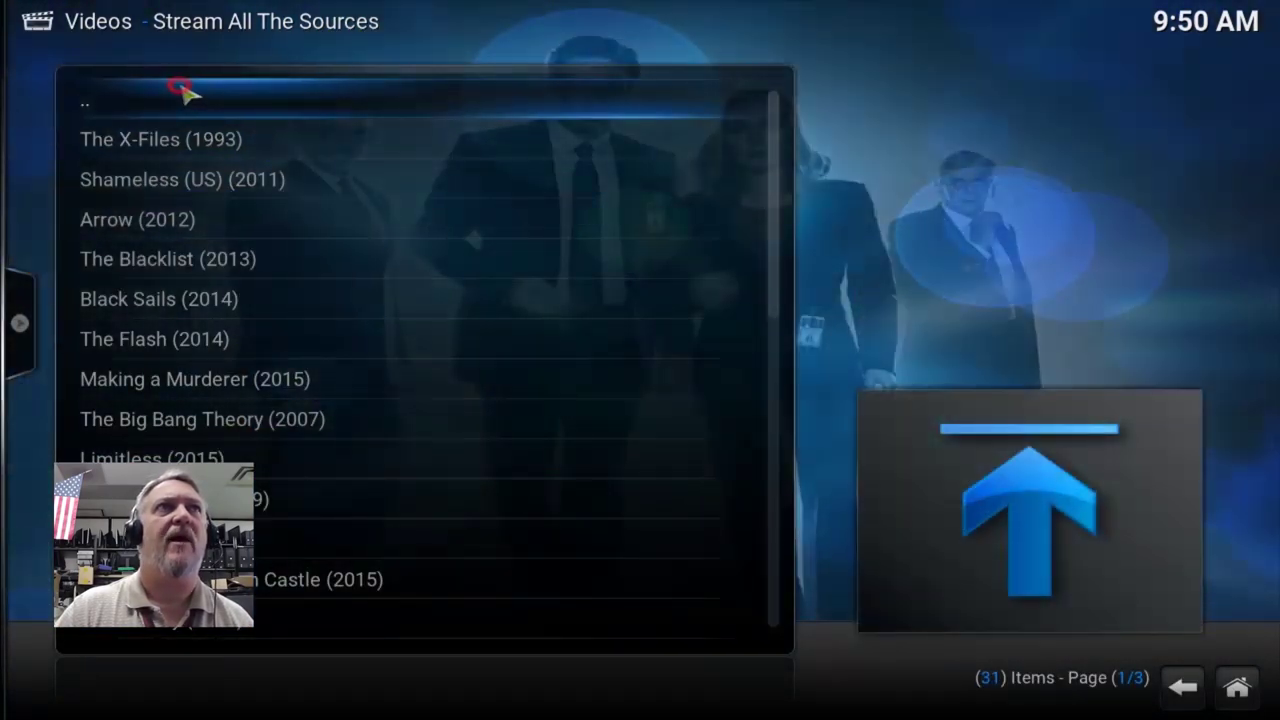
pyautogui.click(177, 99)
pyautogui.click(161, 104)
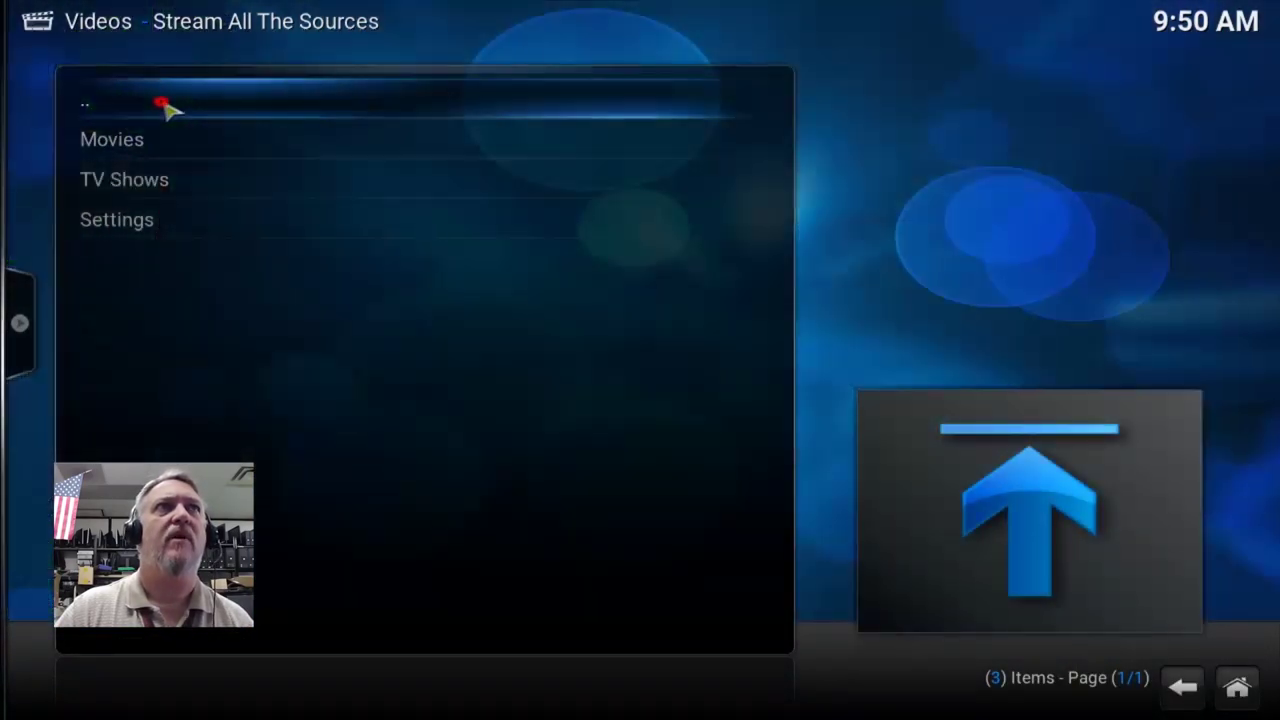
pyautogui.click(165, 107)
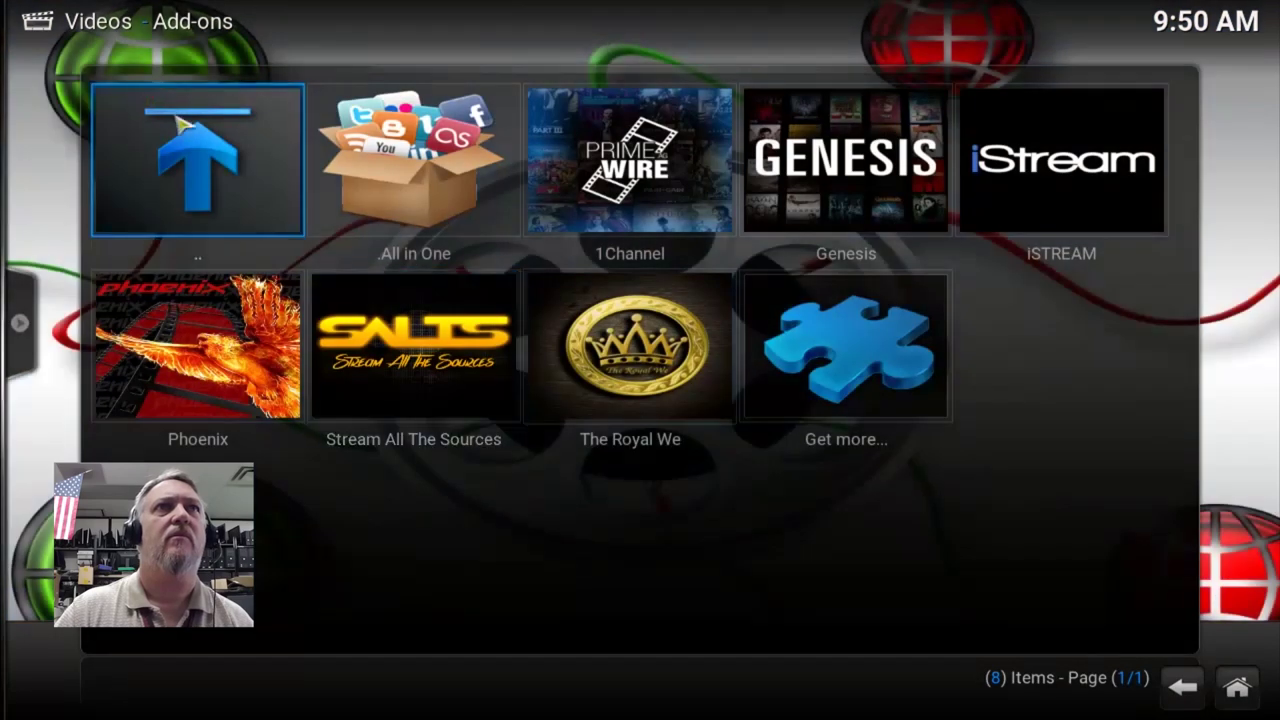
pyautogui.click(206, 163)
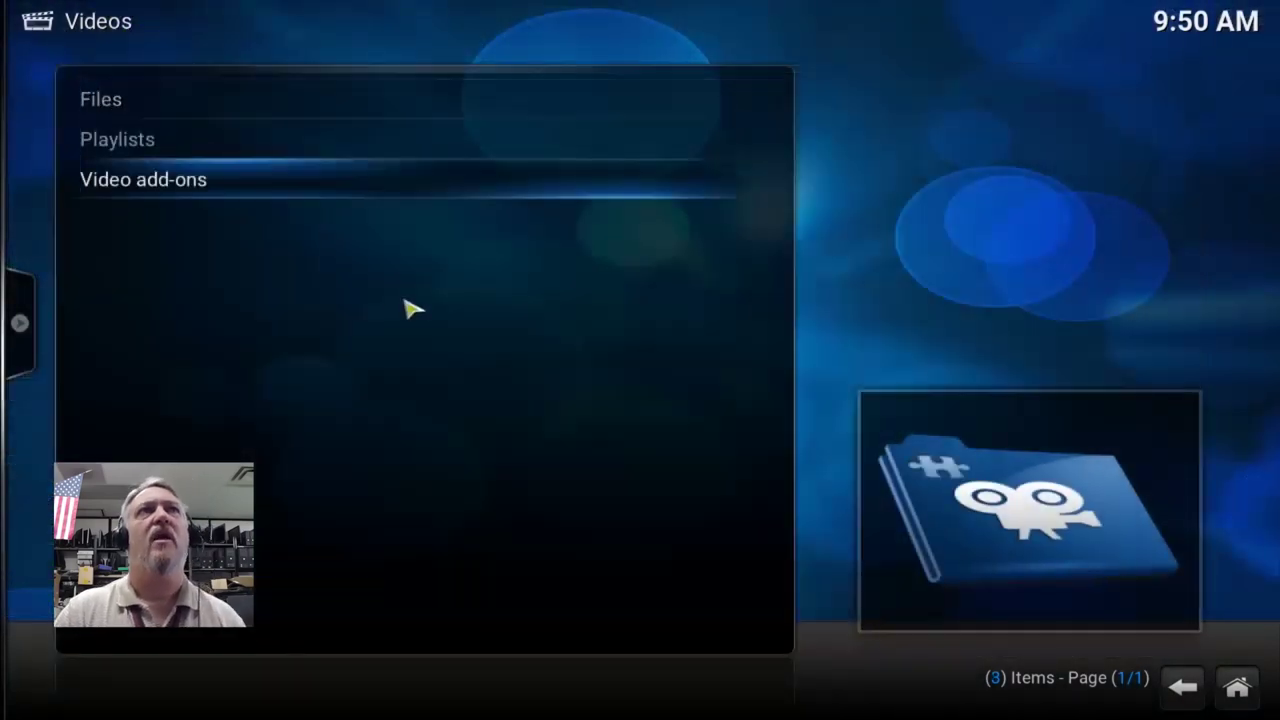
pyautogui.click(289, 101)
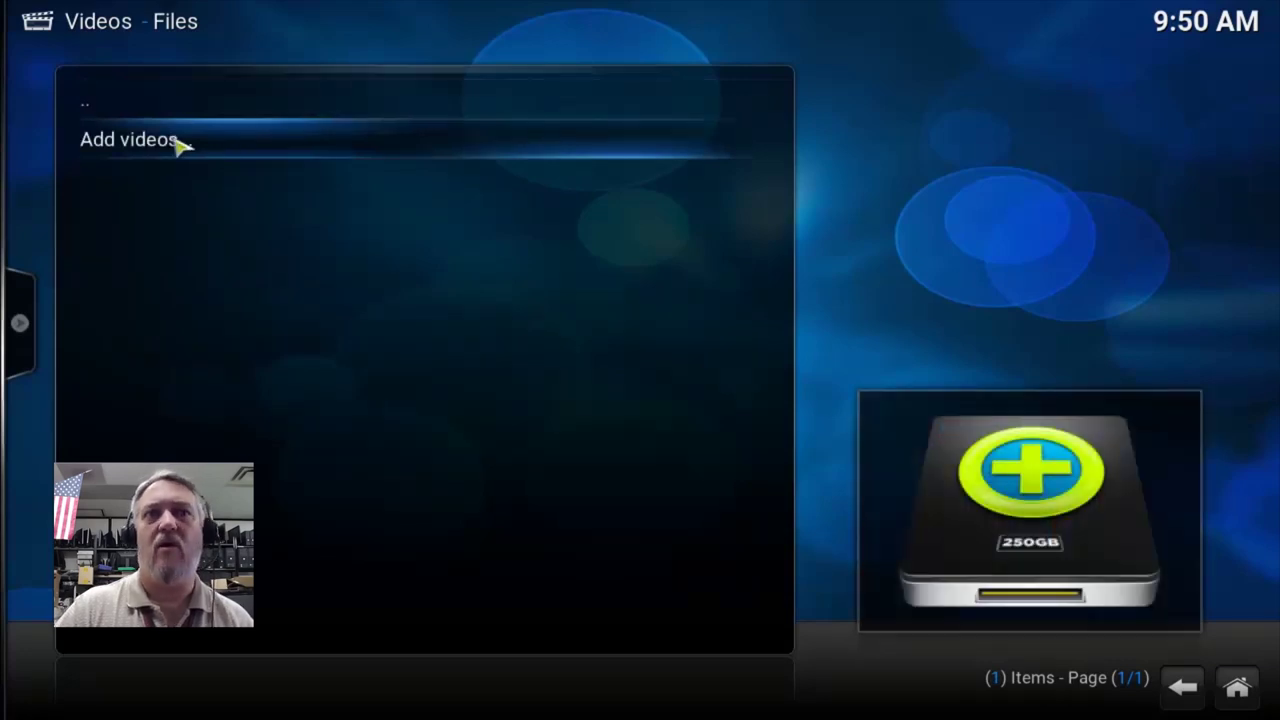
# Add a video source browsed to Home/userdata/addon_data/plugin.video.salts/TVShows.
pyautogui.click(180, 143)
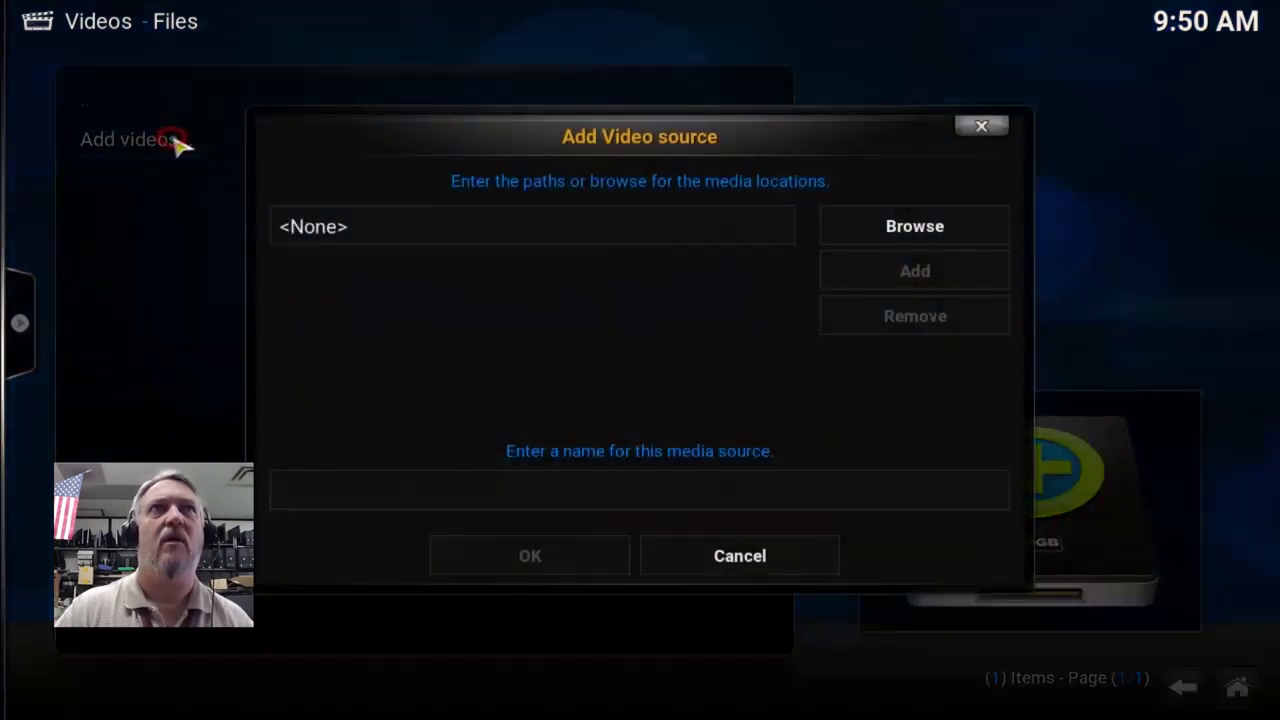
pyautogui.click(918, 229)
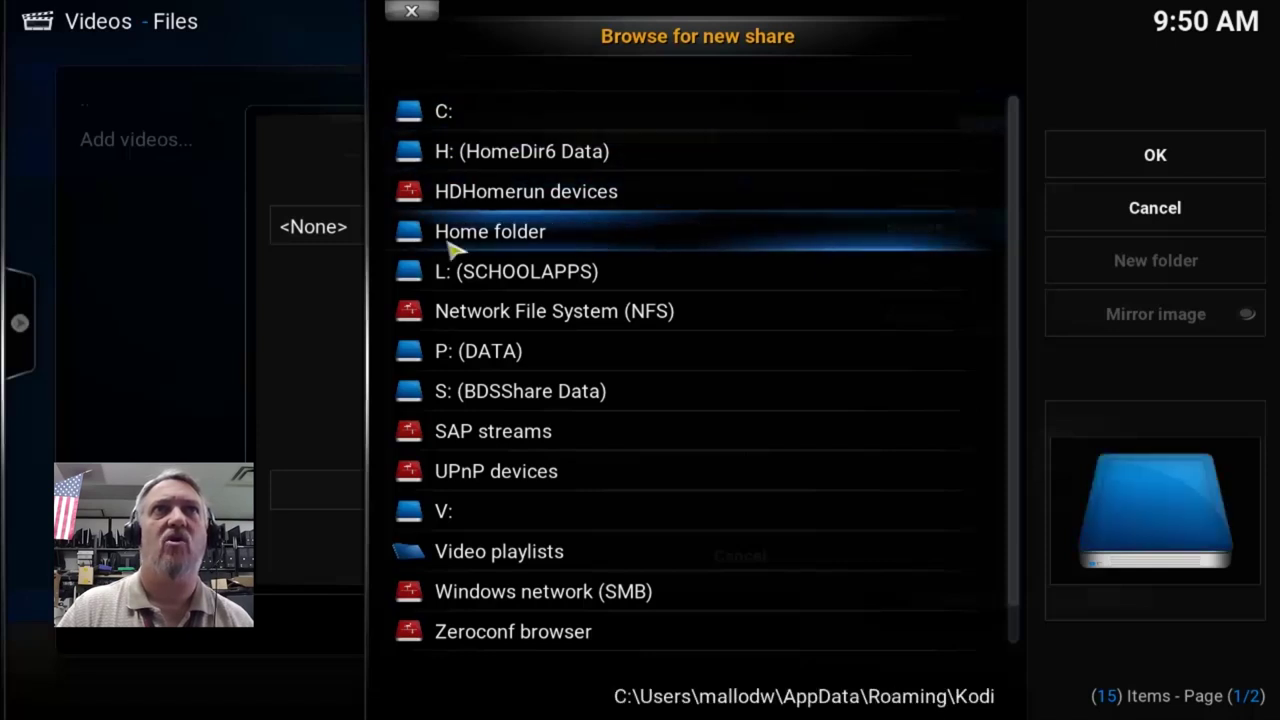
pyautogui.click(492, 240)
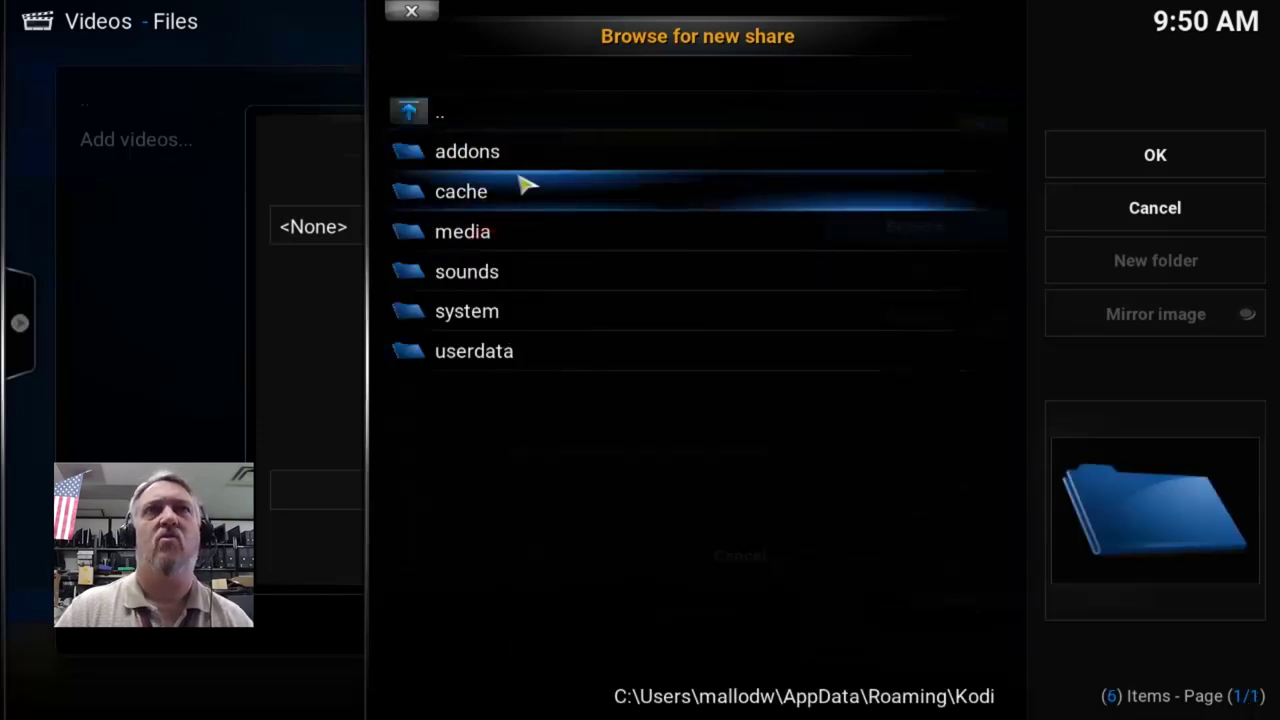
pyautogui.click(520, 355)
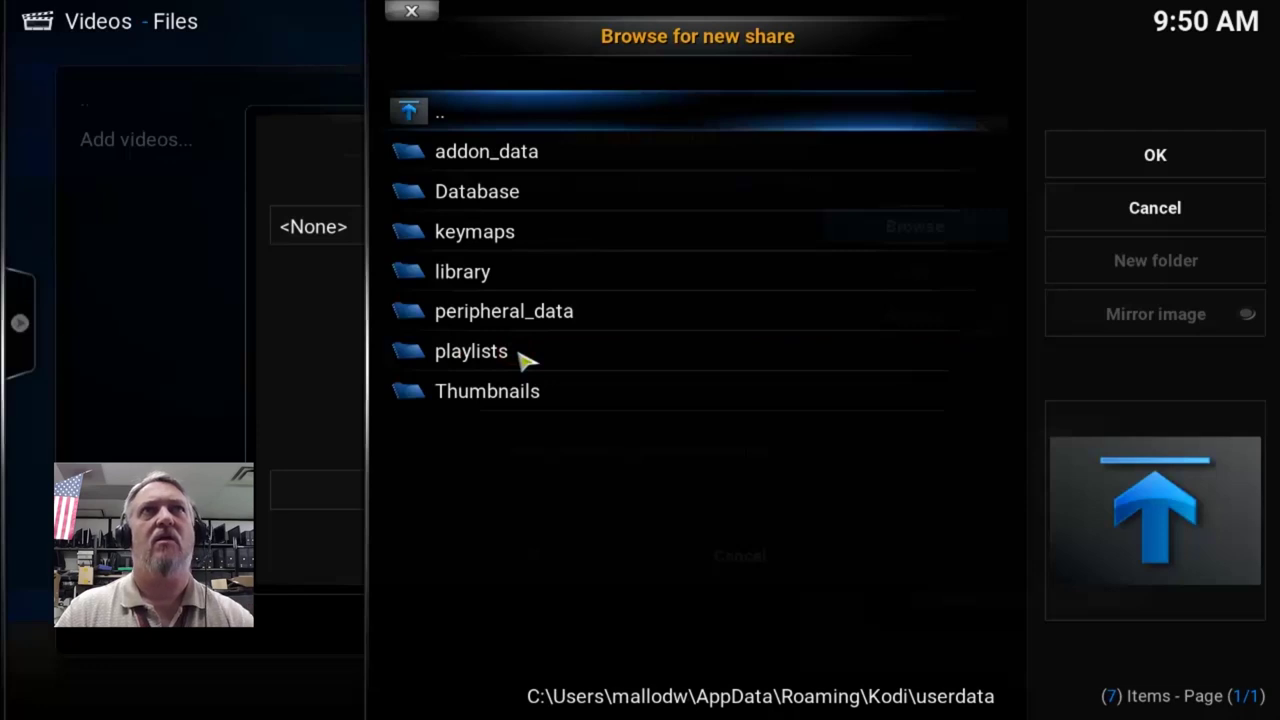
pyautogui.click(476, 160)
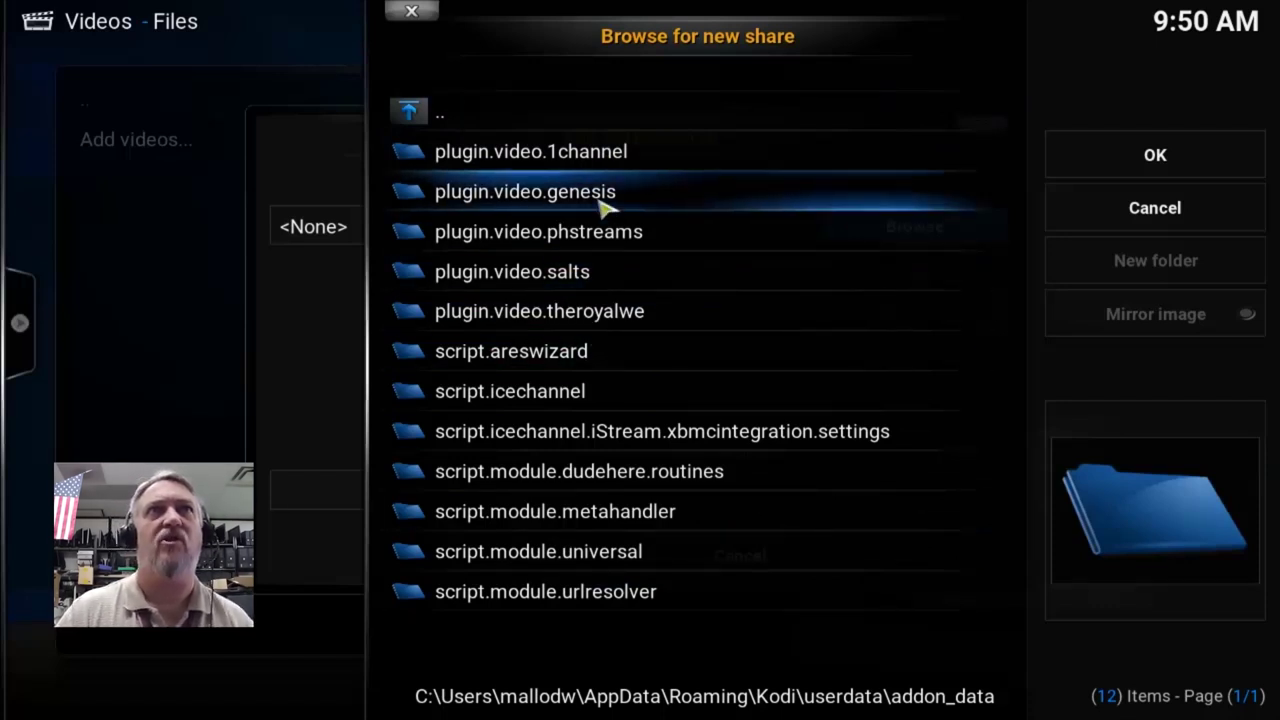
pyautogui.click(592, 282)
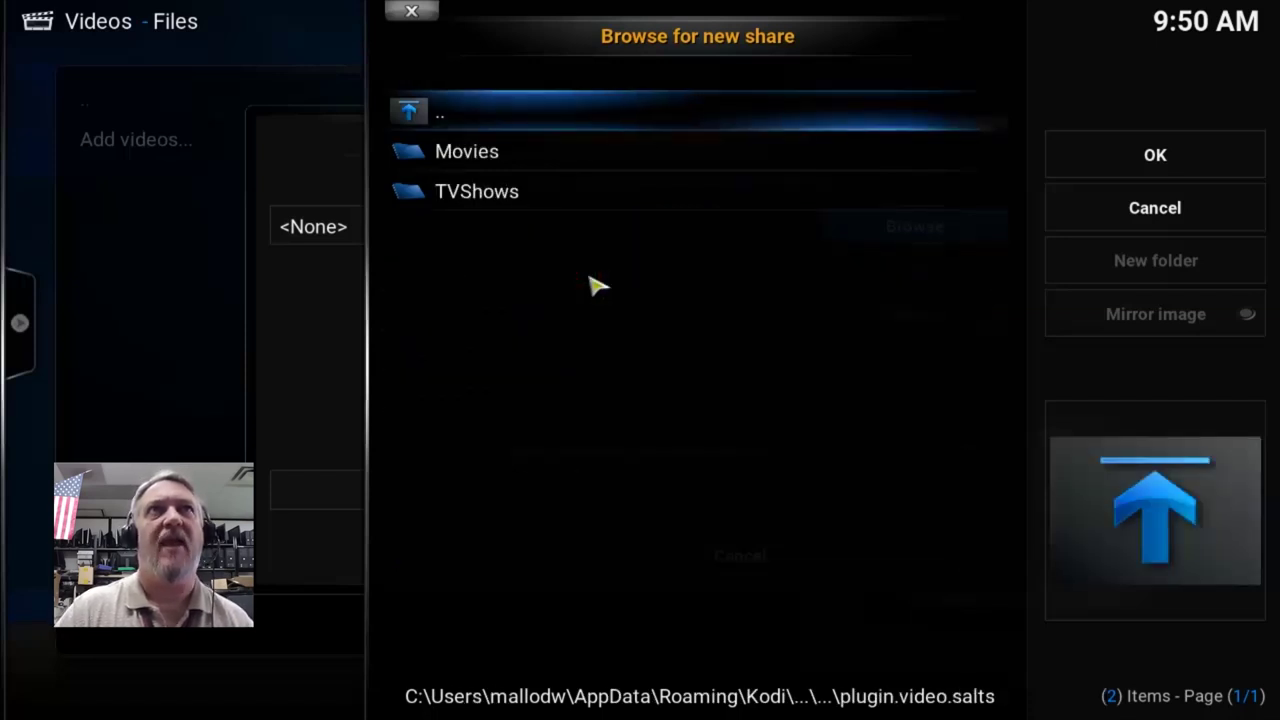
pyautogui.click(503, 199)
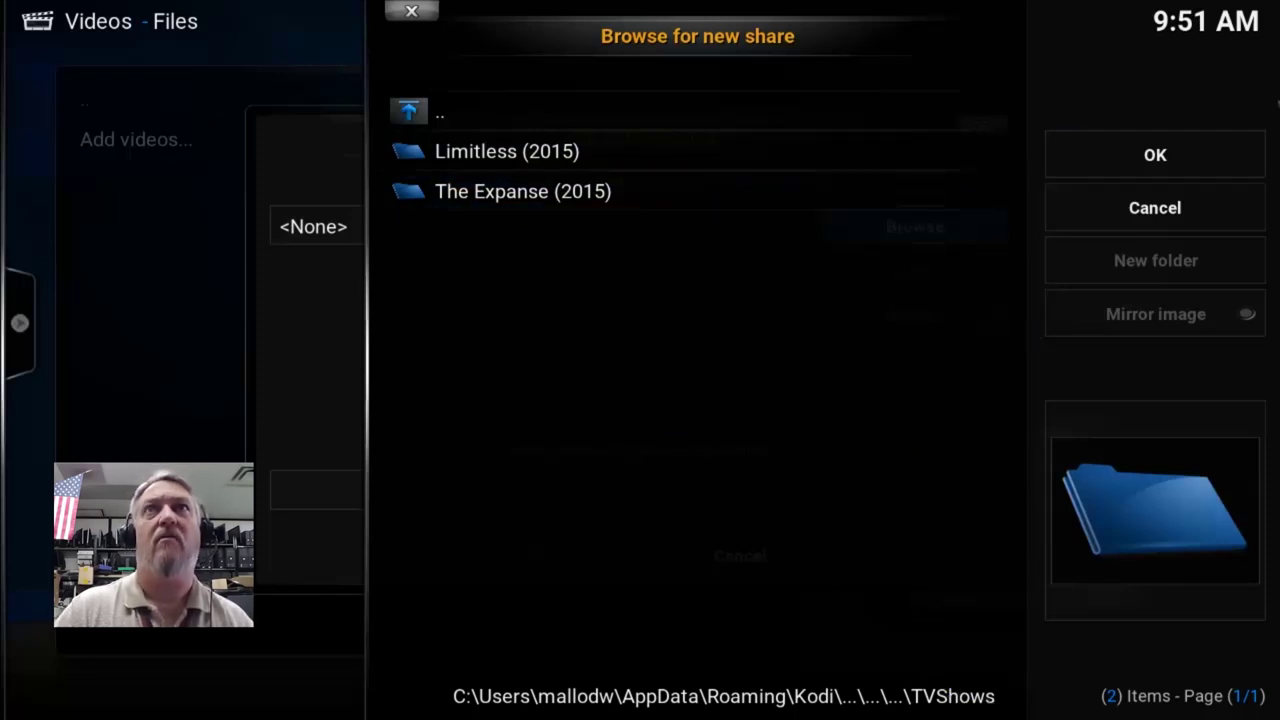
pyautogui.click(1170, 160)
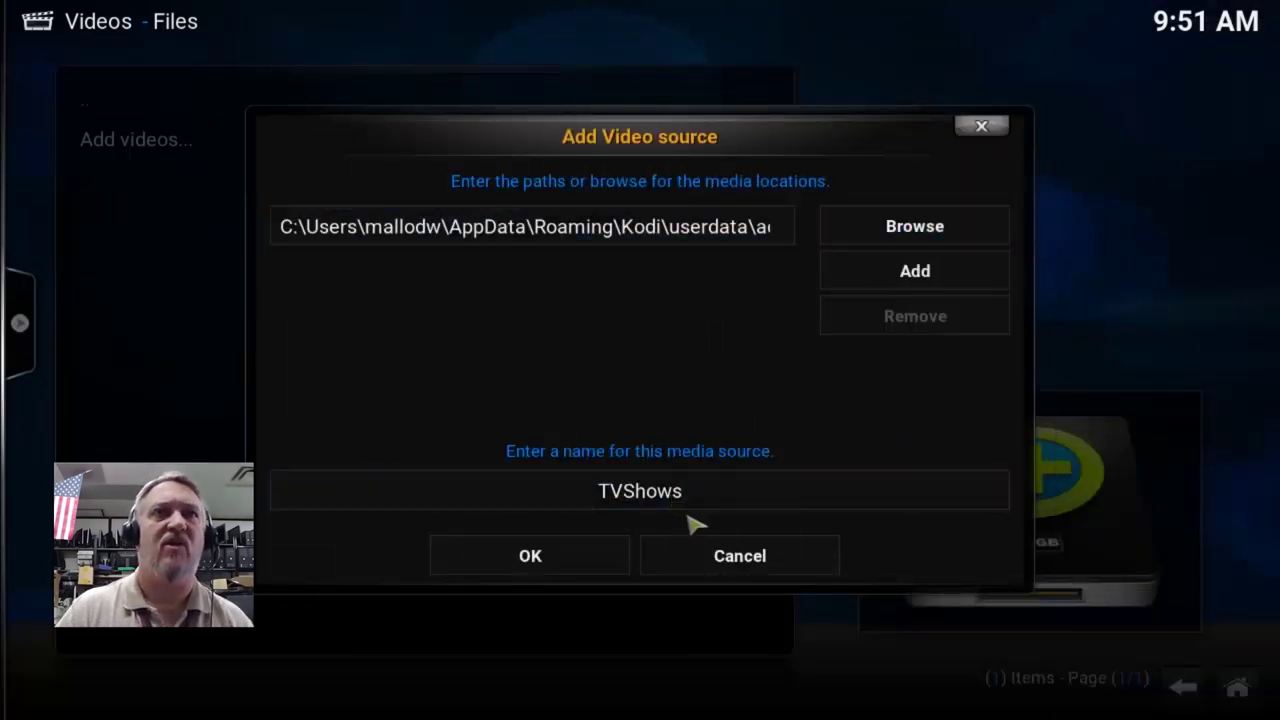
# Save the TVShows source with TV shows content, refresh all its items, and return home.
pyautogui.click(548, 564)
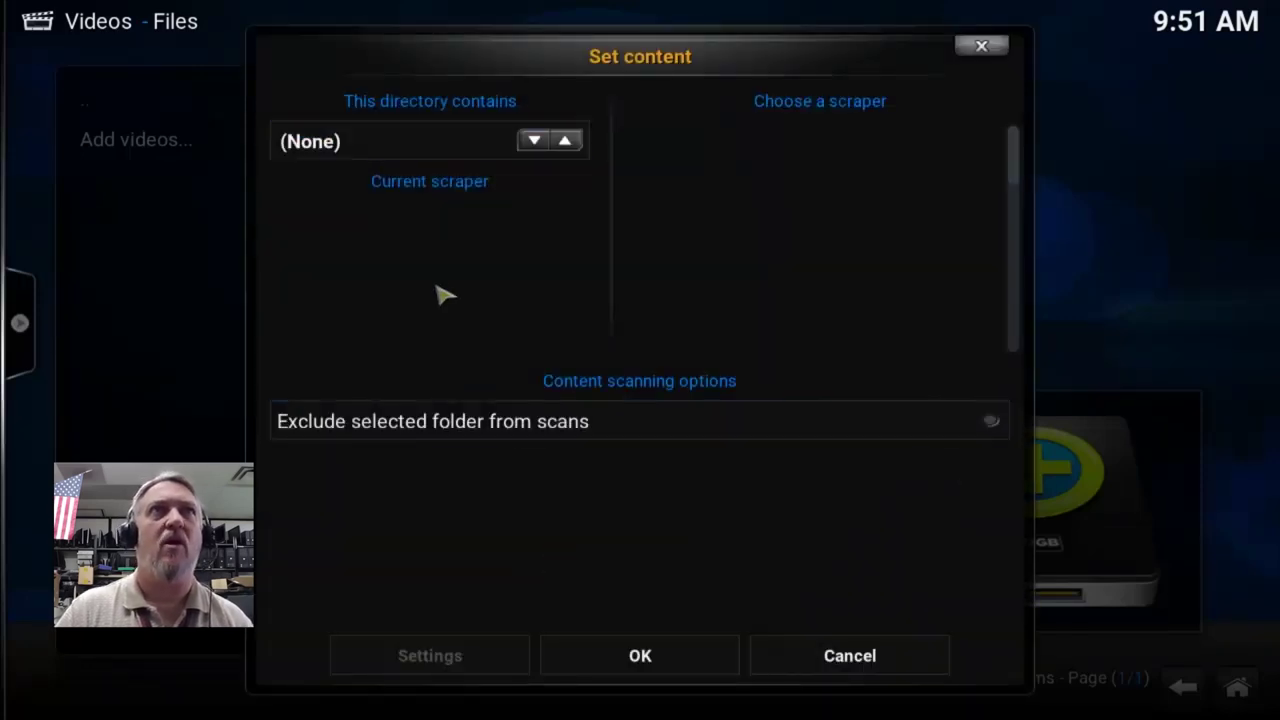
pyautogui.click(535, 142)
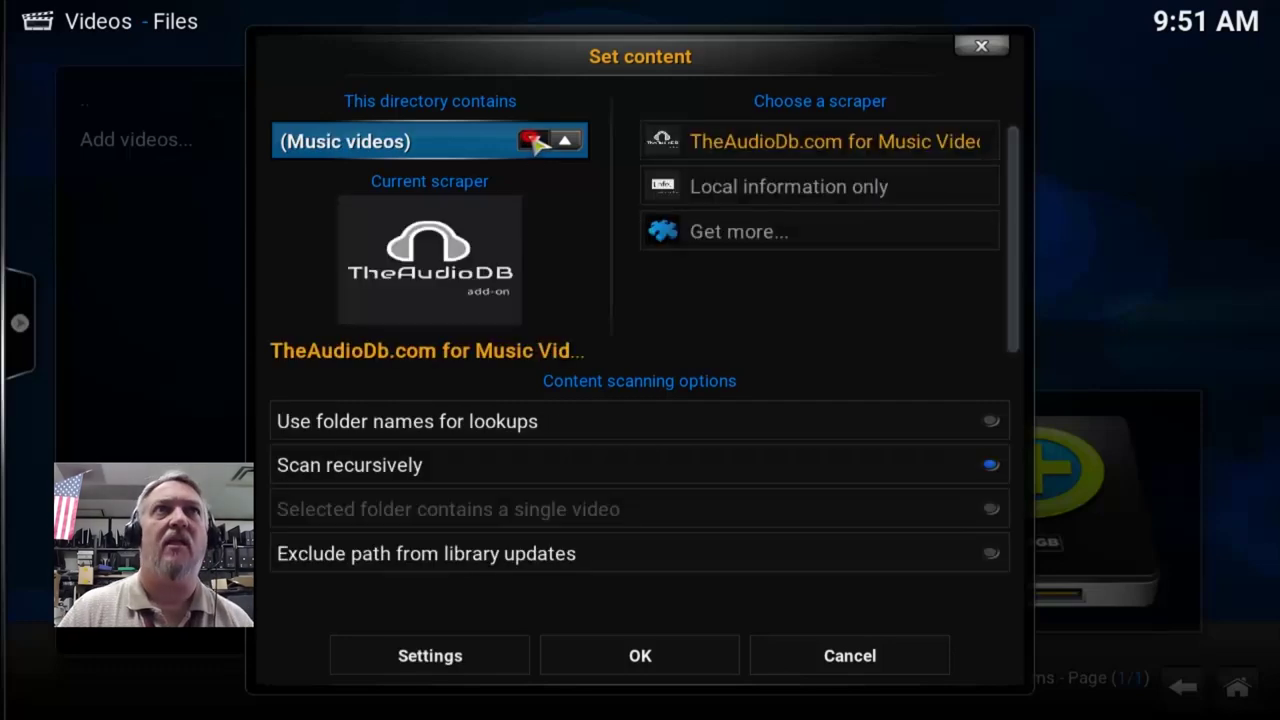
pyautogui.click(537, 142)
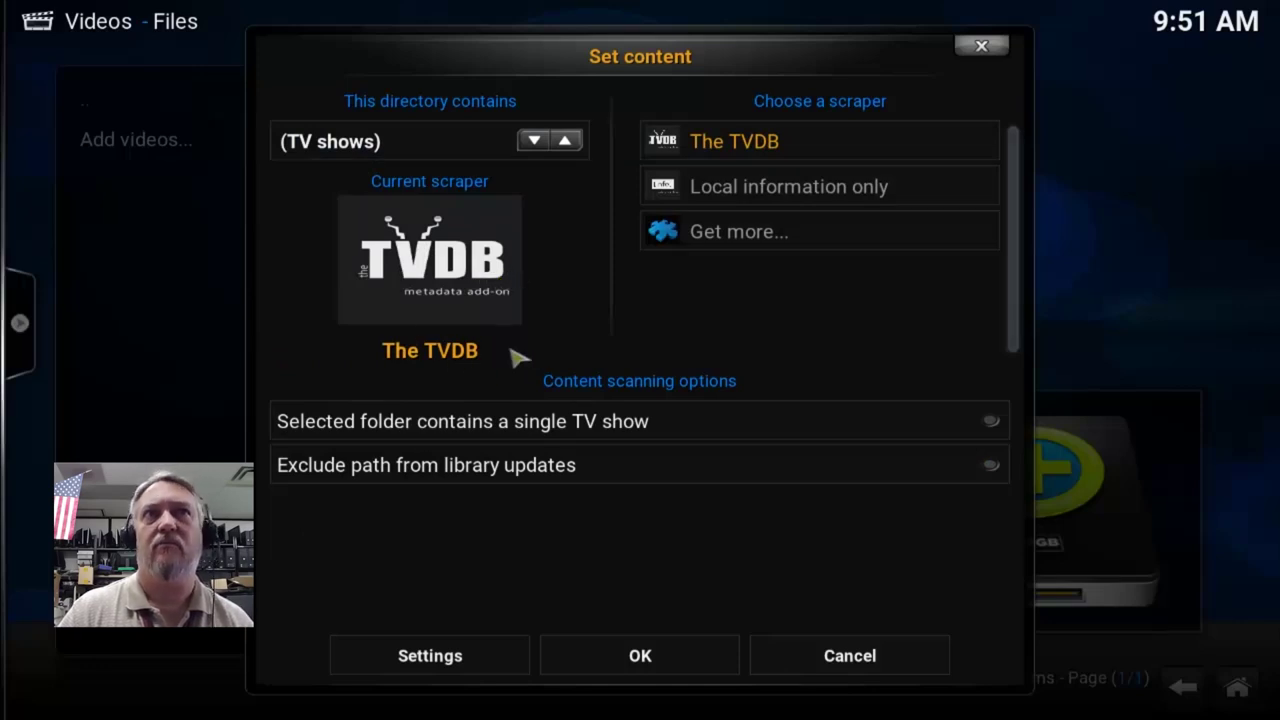
pyautogui.click(637, 654)
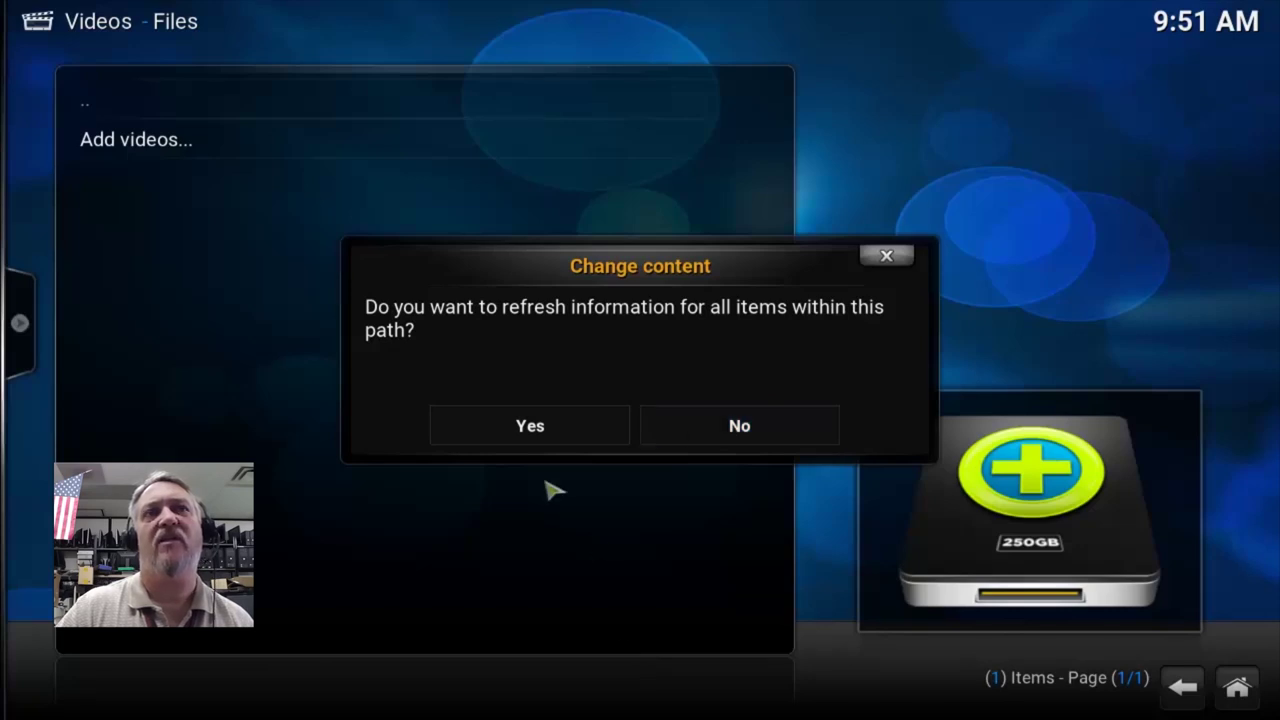
pyautogui.click(530, 430)
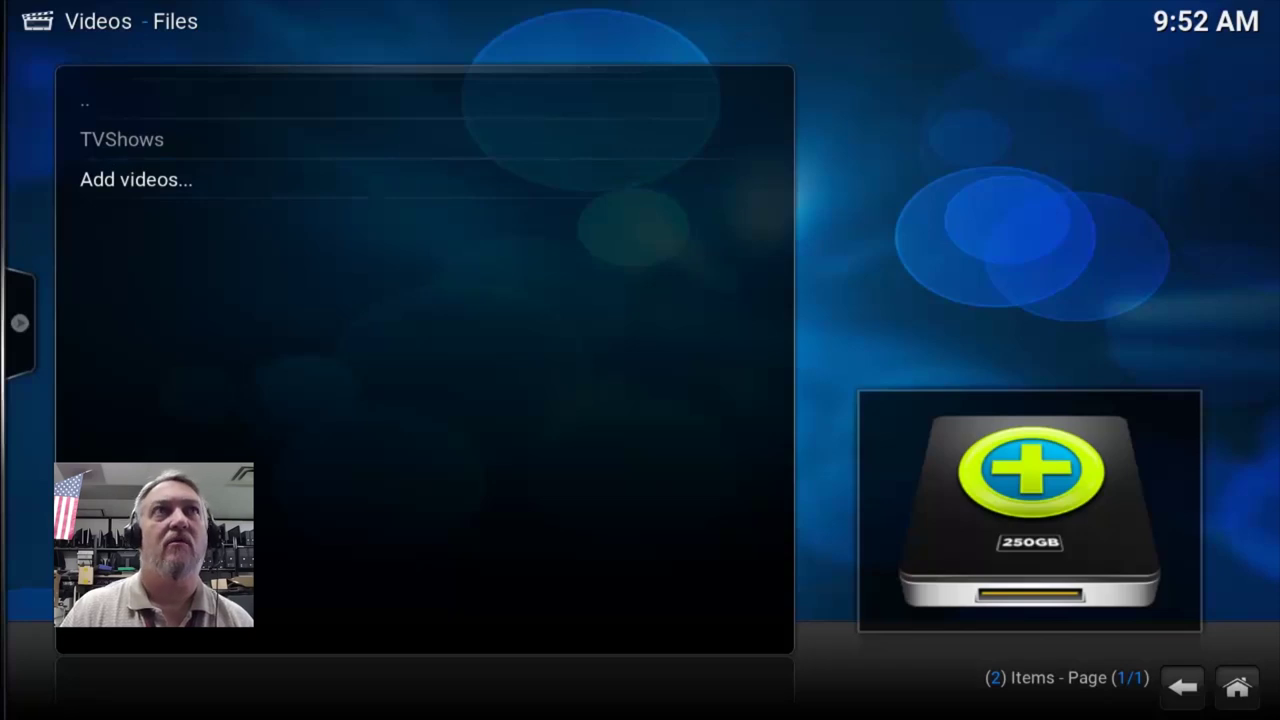
pyautogui.click(1237, 684)
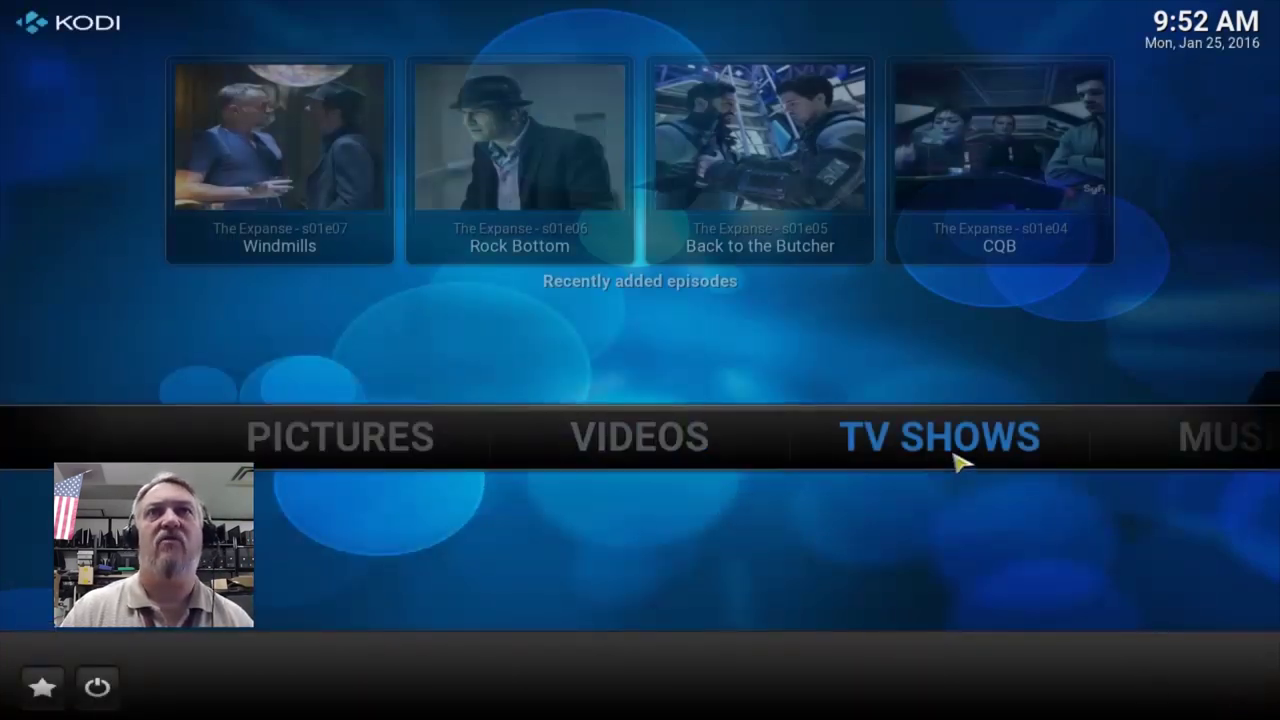
# Browse TV Shows by title, view The Expanse's episodes, then go back to the home screen.
pyautogui.scroll(2, 958, 462)
pyautogui.moveTo(857, 463)
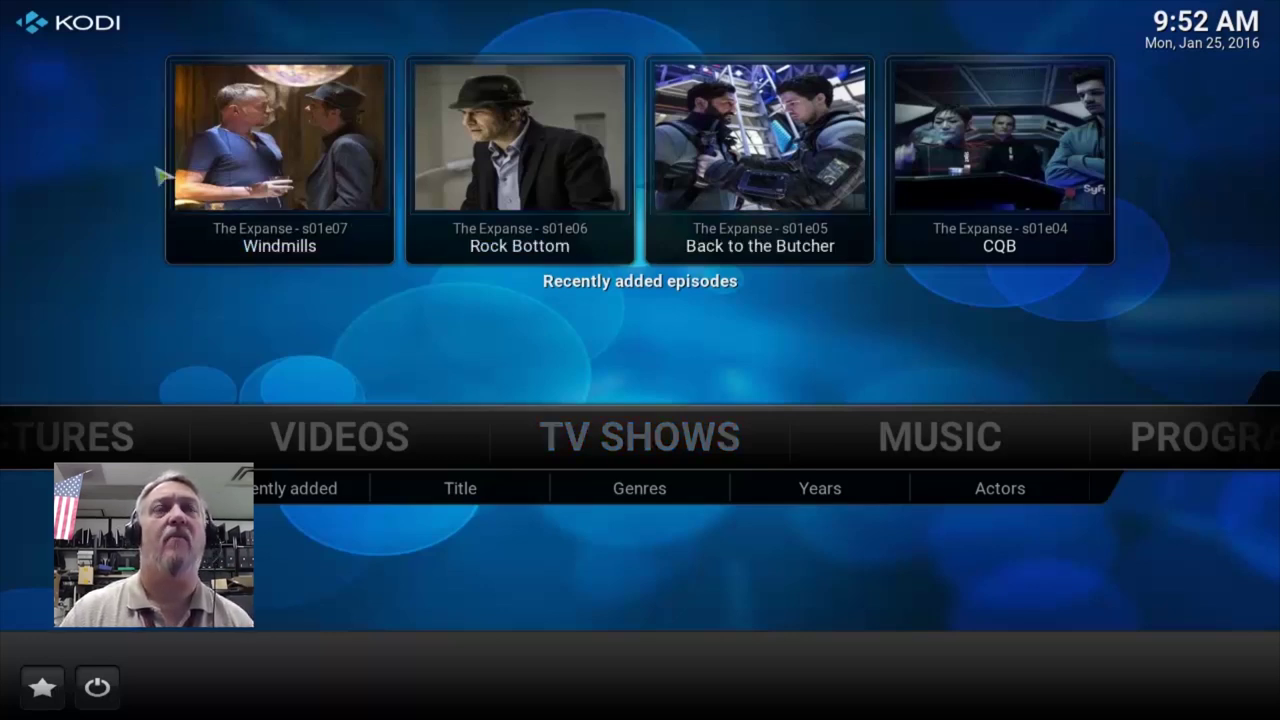
pyautogui.scroll(-6, 785, 255)
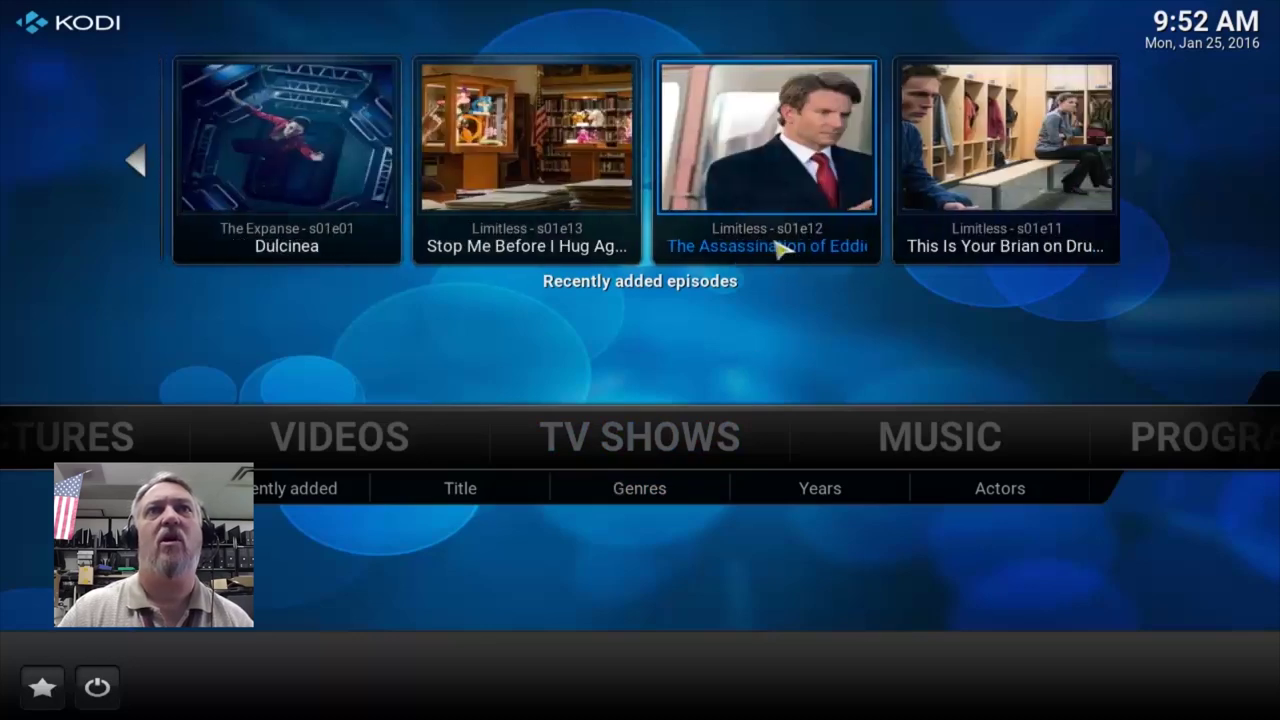
pyautogui.click(648, 456)
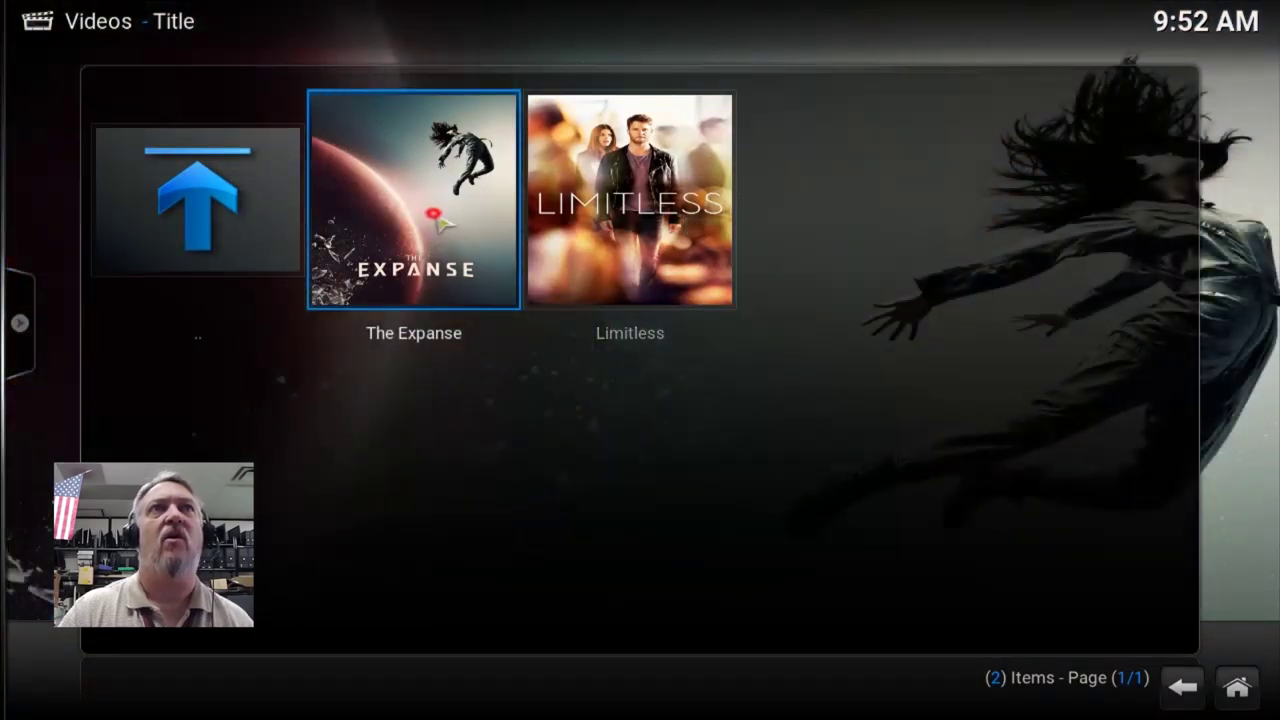
pyautogui.click(432, 218)
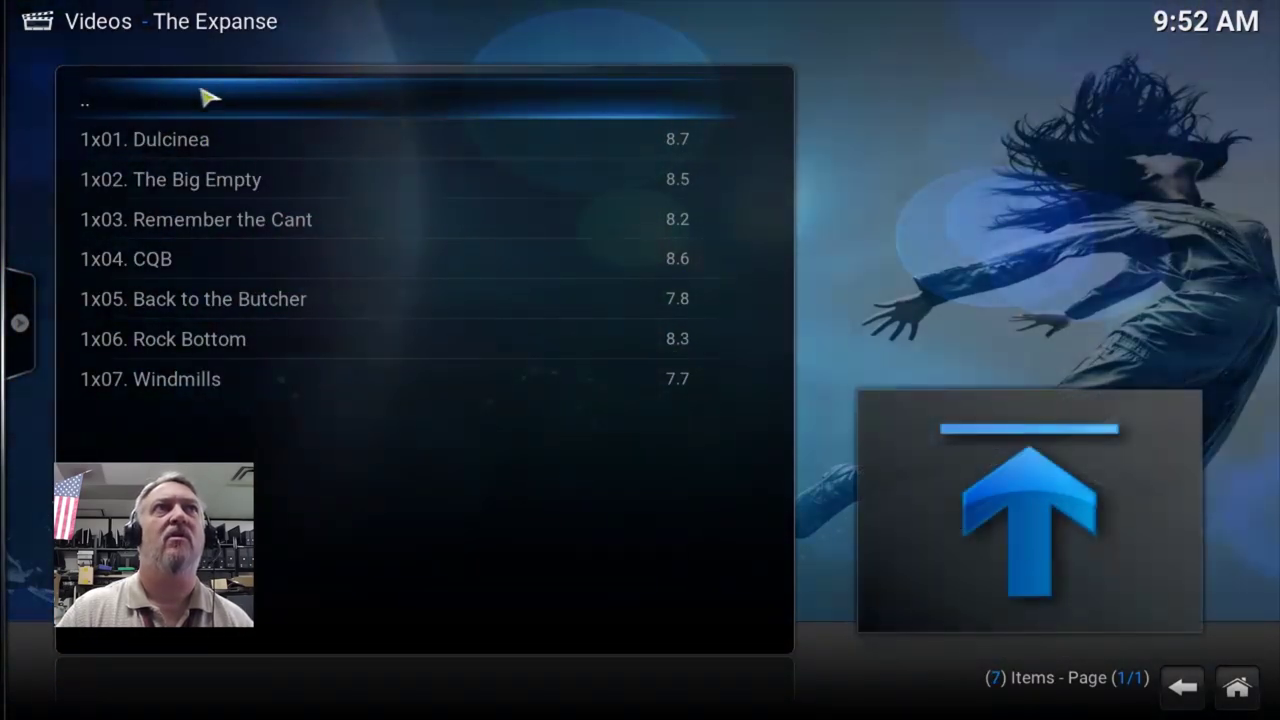
pyautogui.click(203, 95)
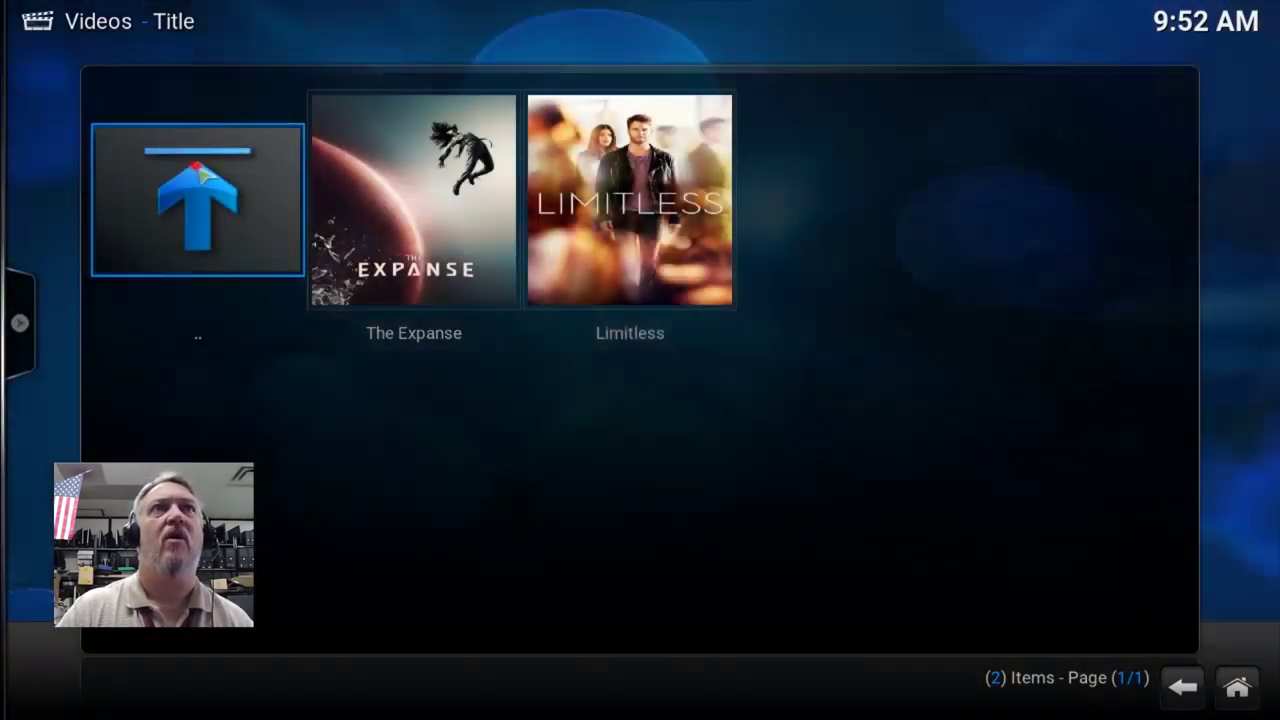
pyautogui.click(195, 165)
pyautogui.click(1237, 684)
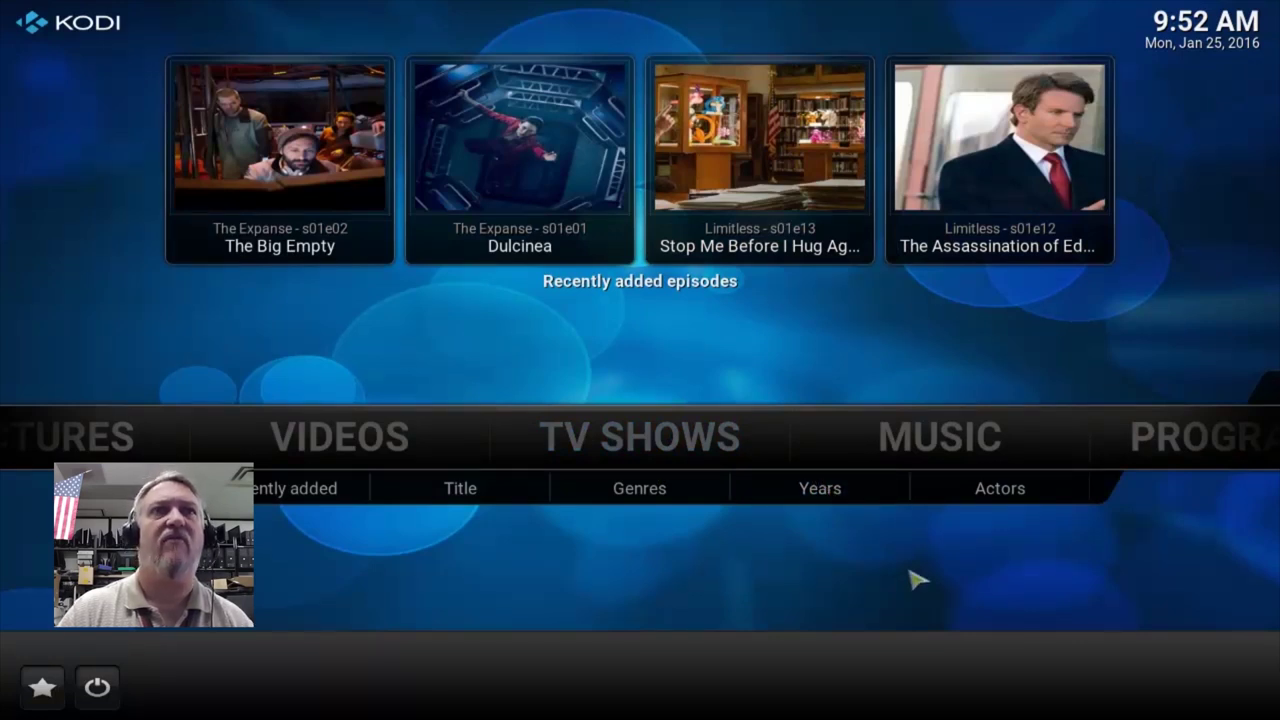
pyautogui.scroll(1, 649, 434)
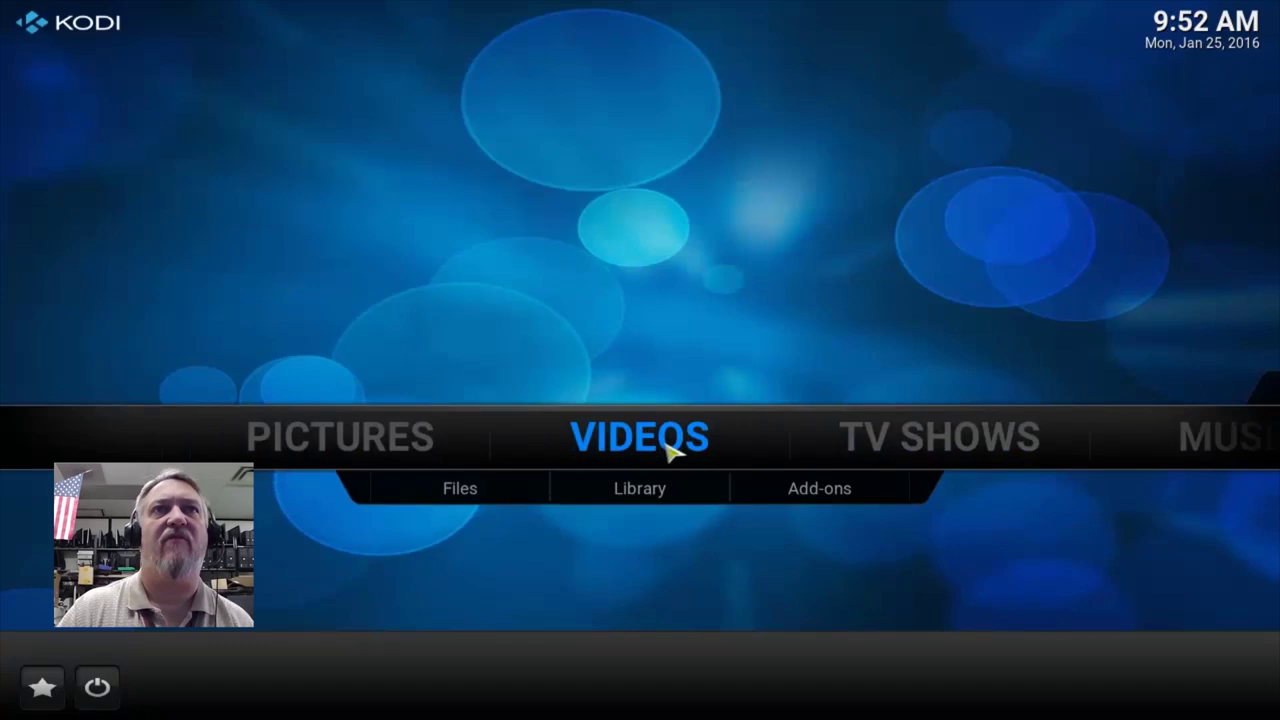
# In SALTS Movies > Trending Movies, add The Martian and Bridge of Spies to the library.
pyautogui.click(818, 491)
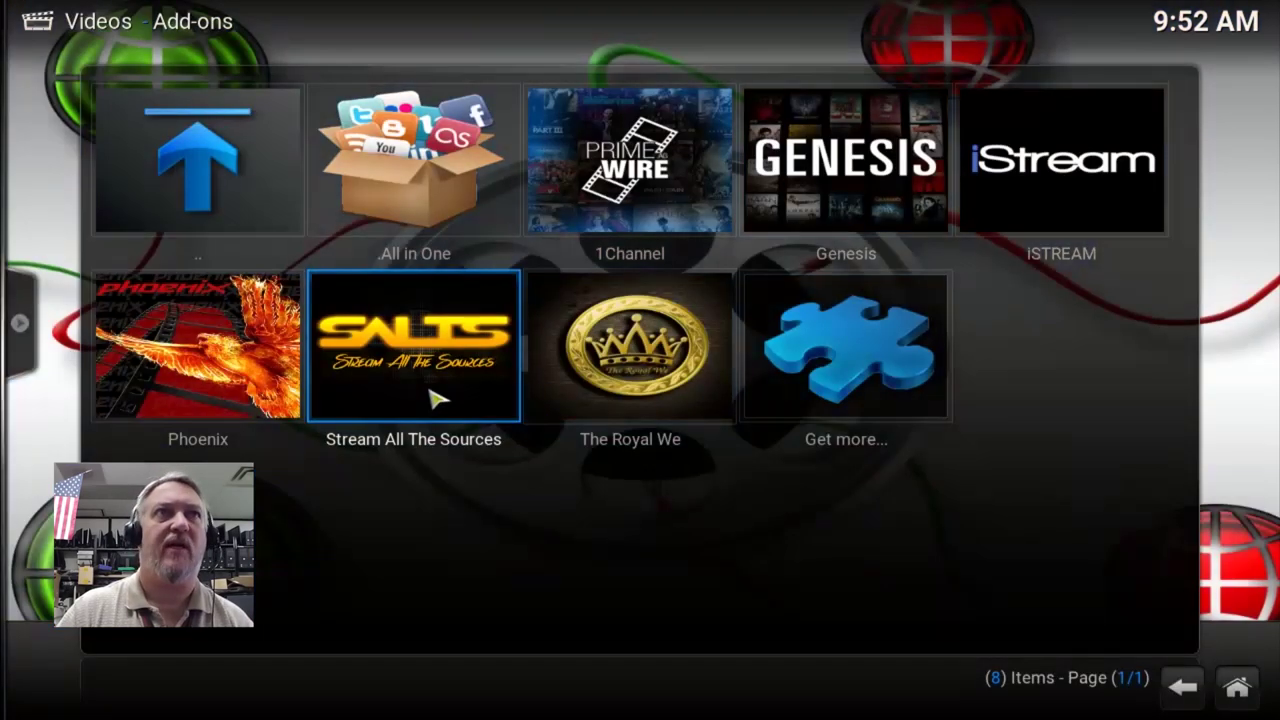
pyautogui.click(437, 398)
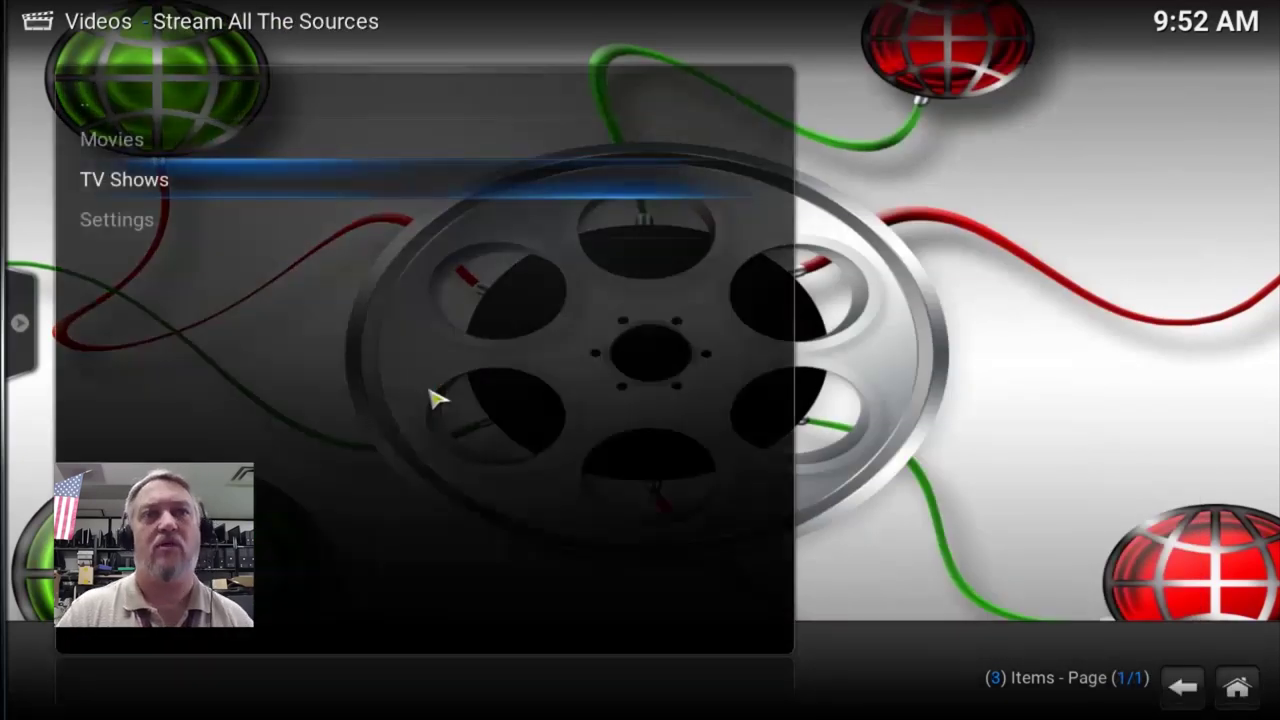
pyautogui.click(187, 146)
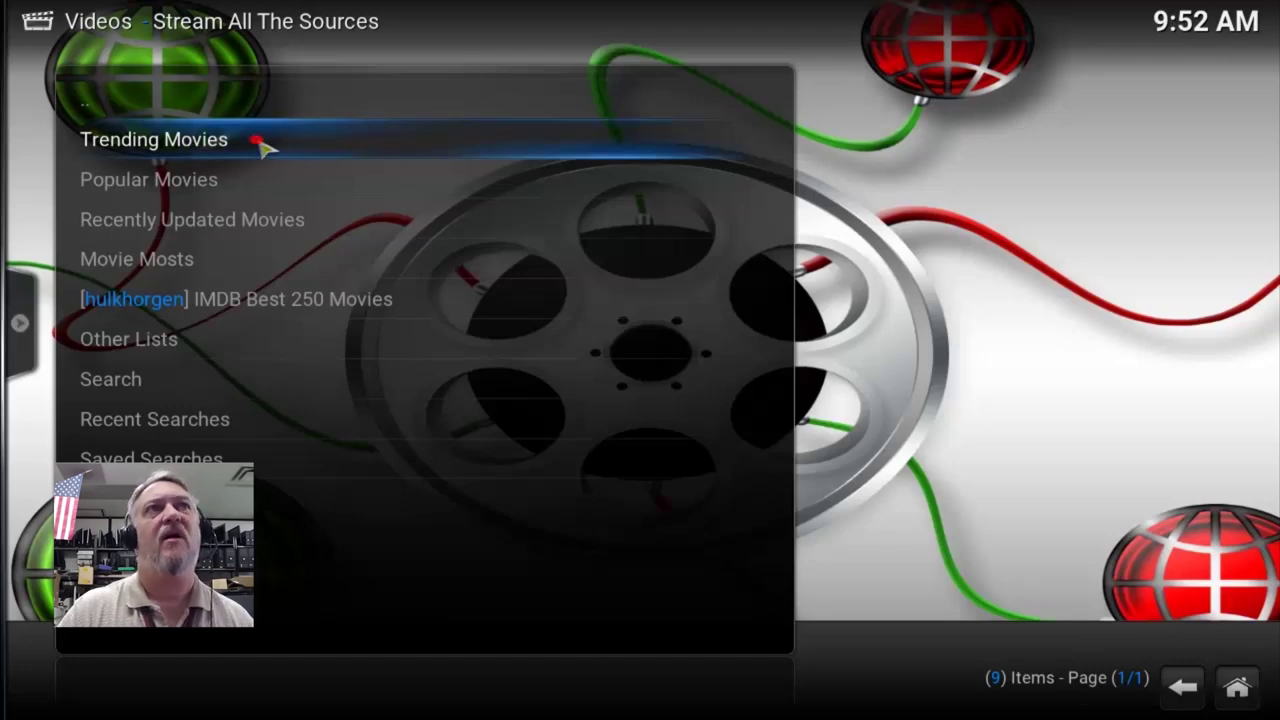
pyautogui.click(262, 145)
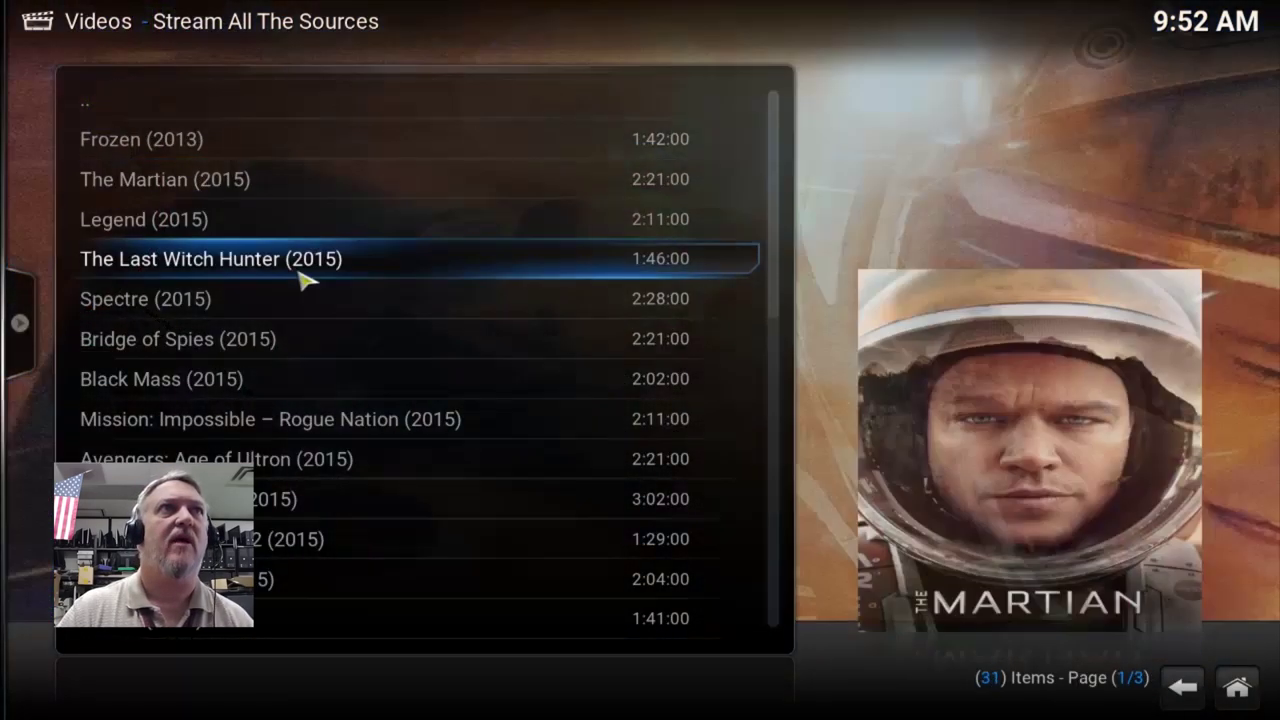
pyautogui.rightClick(326, 189)
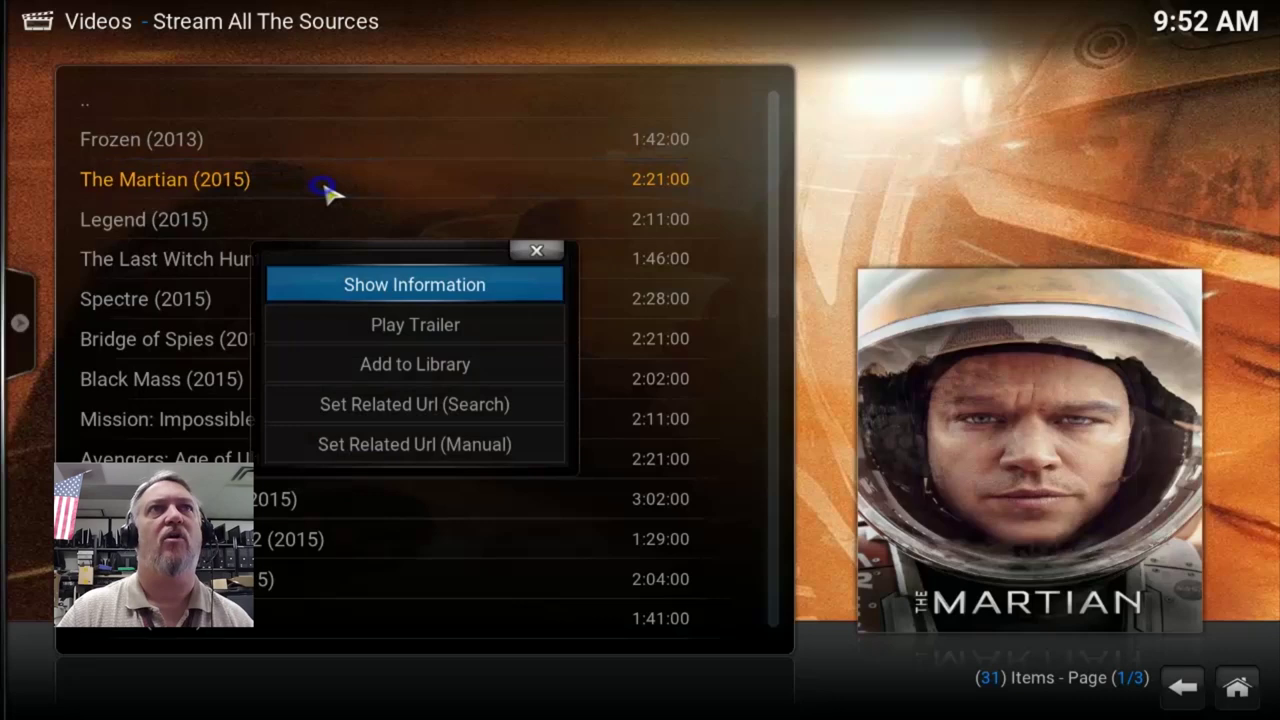
pyautogui.click(431, 363)
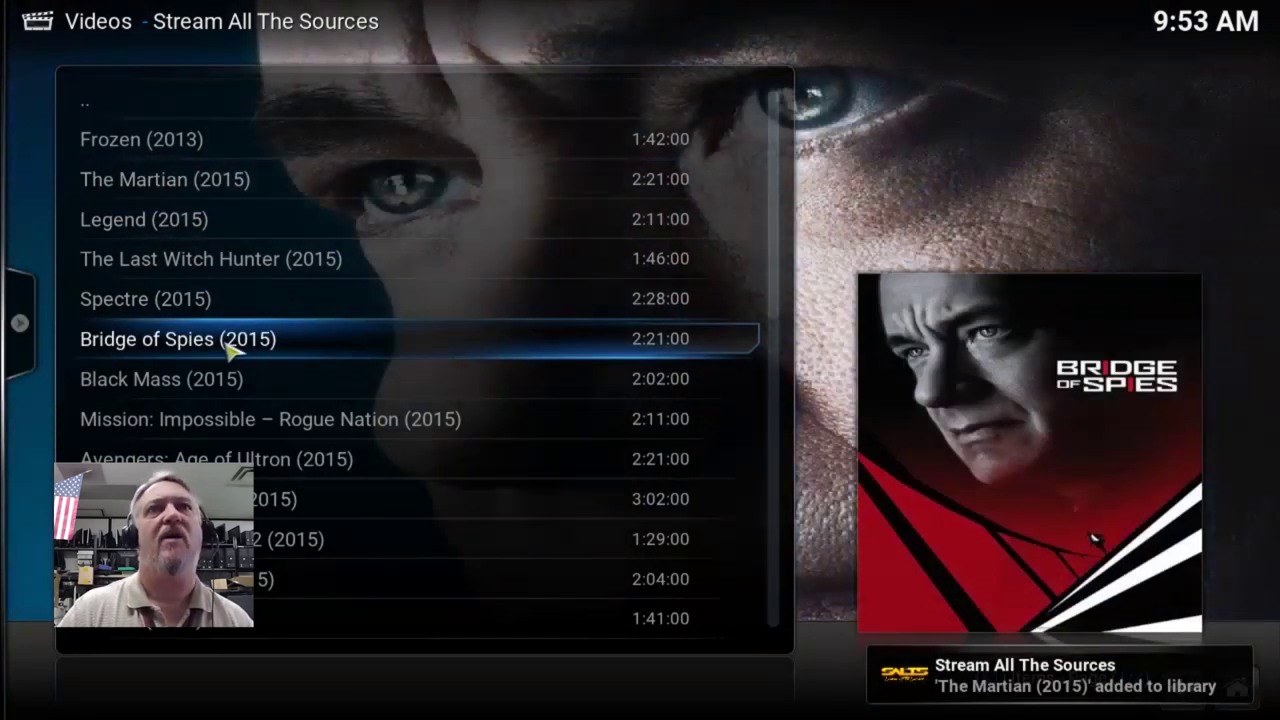
pyautogui.rightClick(228, 347)
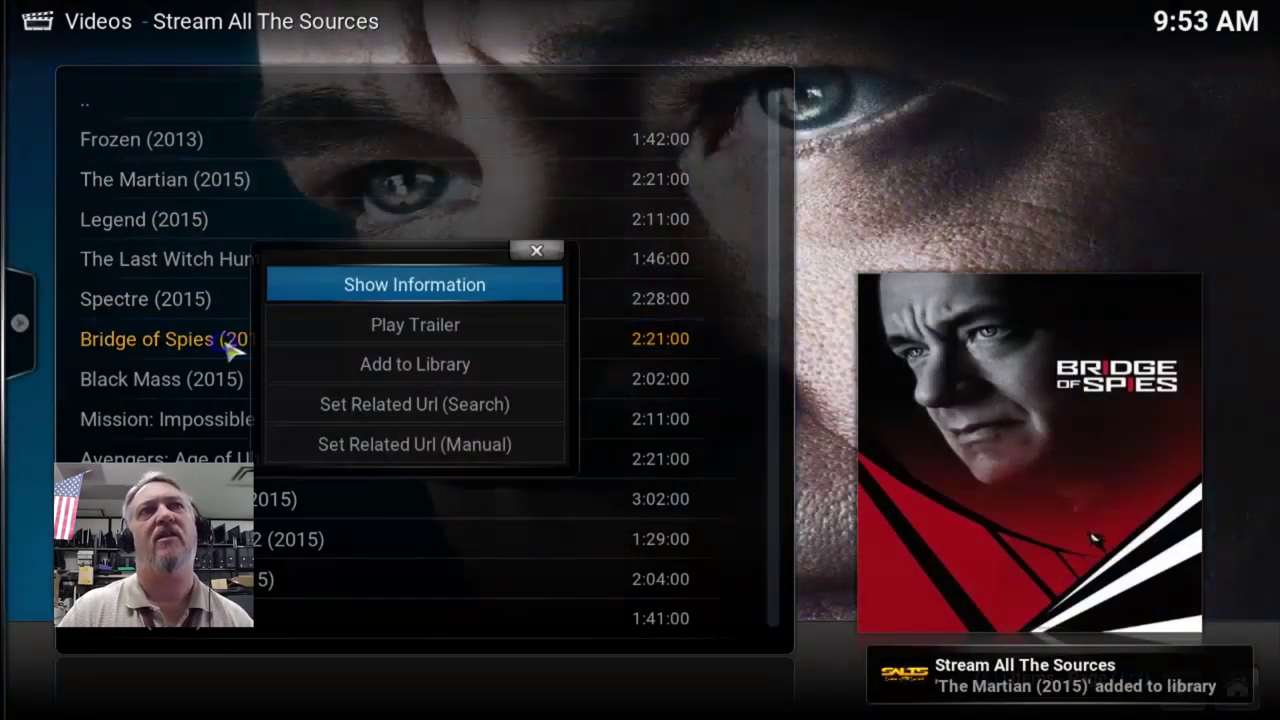
pyautogui.click(450, 366)
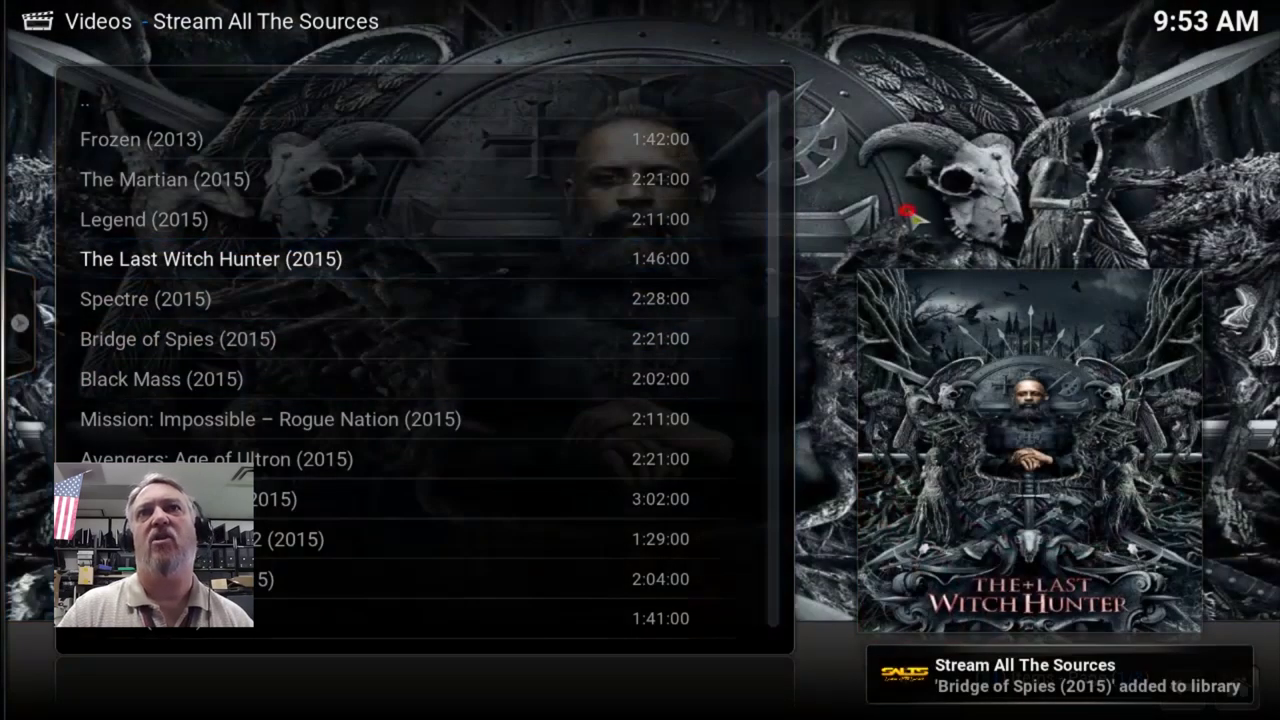
# Start a new video source in Videos > Files, browsing to userdata/addon_data/plugin.video.salts/Movies.
pyautogui.click(1262, 700)
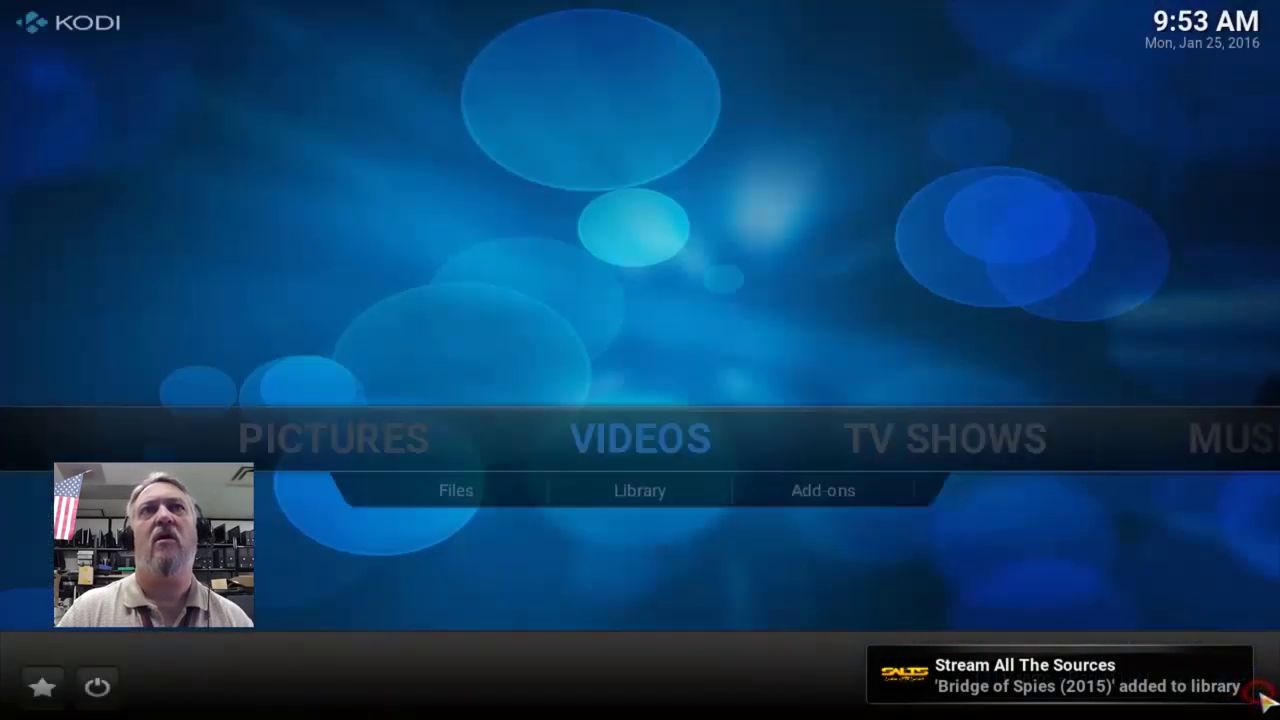
pyautogui.scroll(-5, 809, 451)
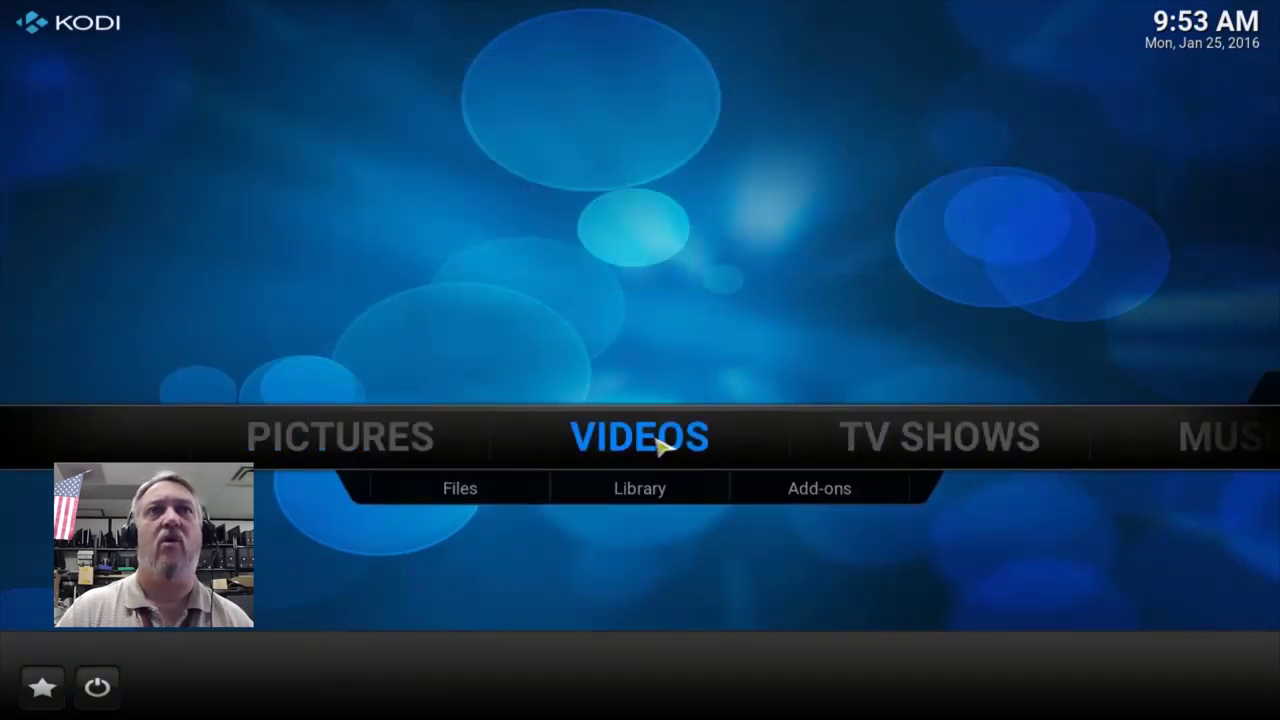
pyautogui.click(460, 490)
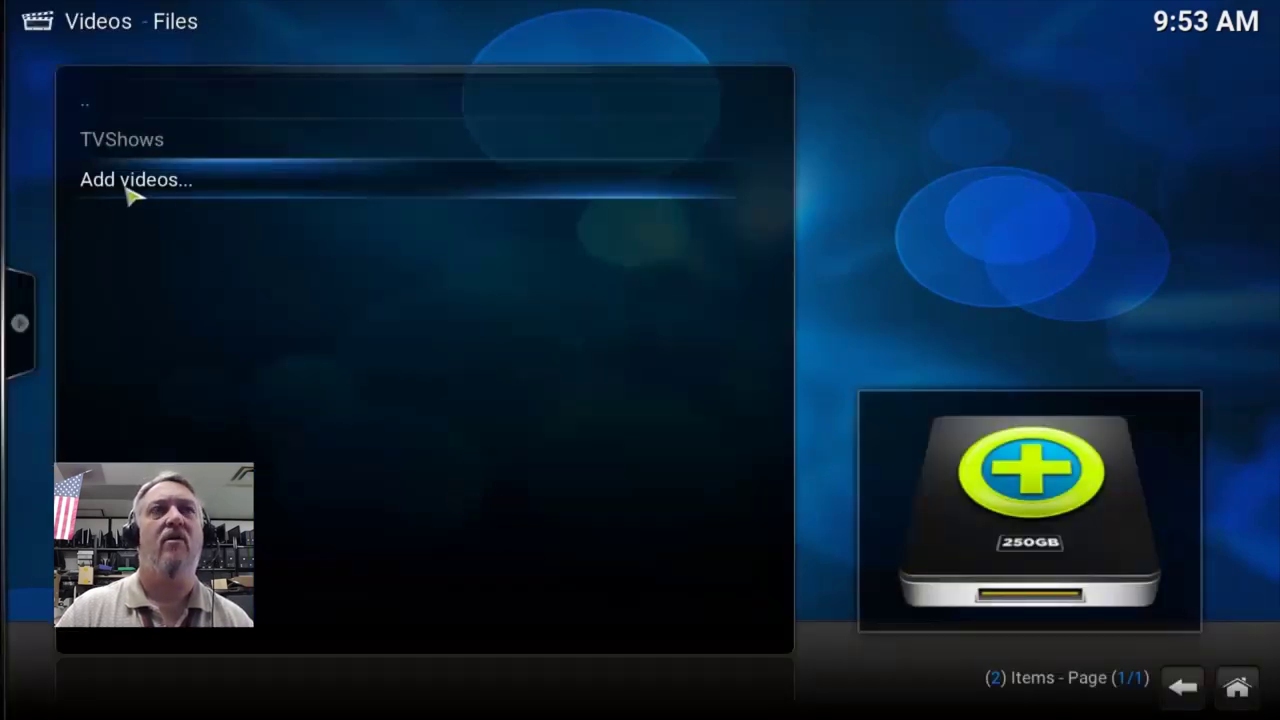
pyautogui.click(130, 190)
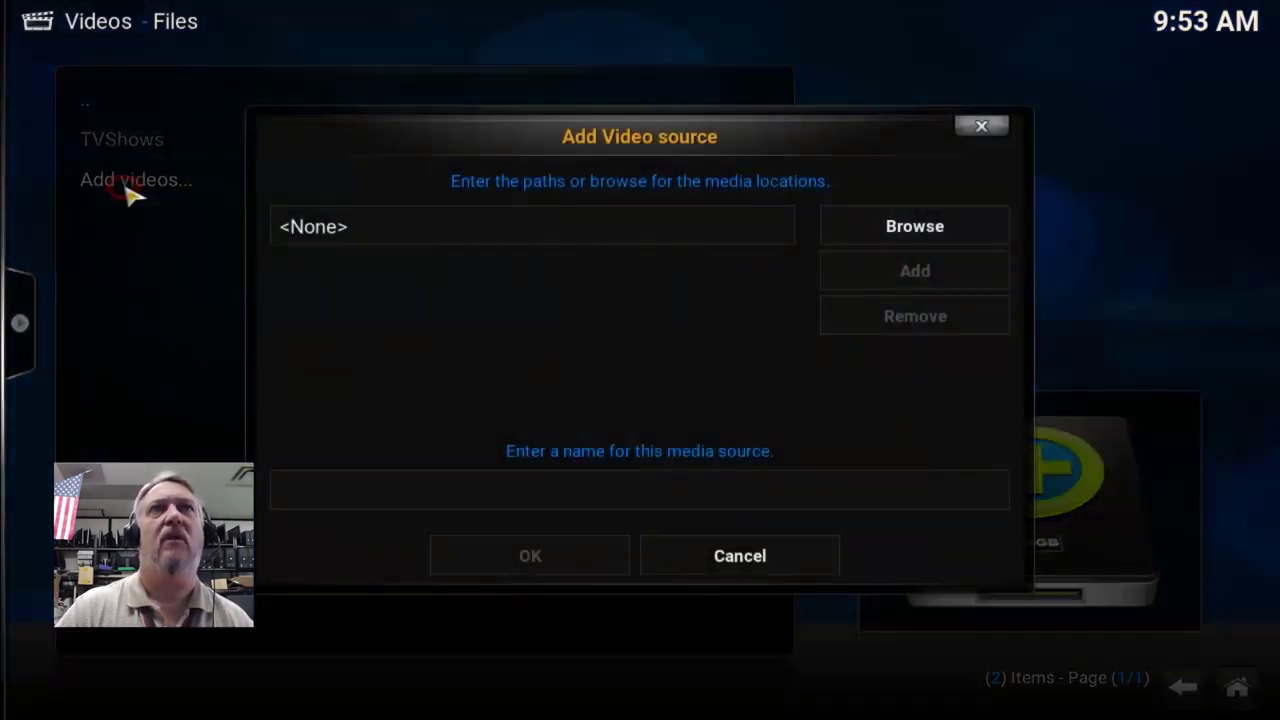
pyautogui.click(912, 229)
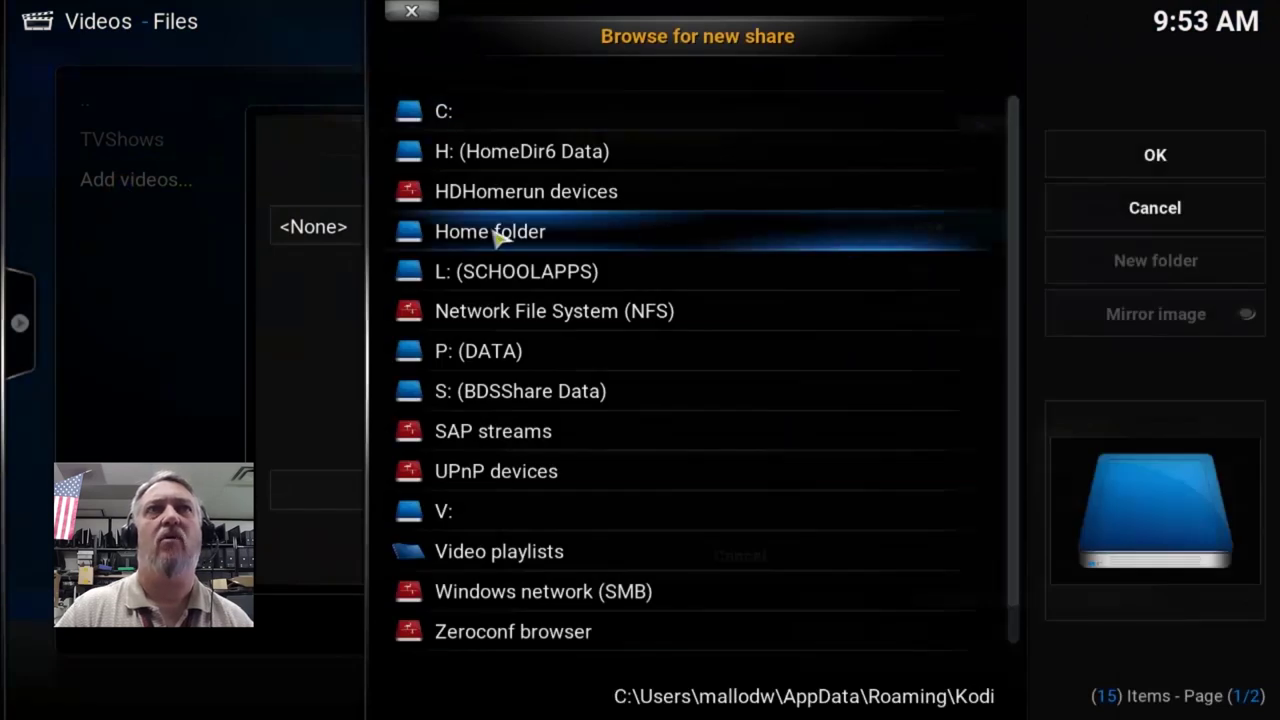
pyautogui.click(499, 233)
pyautogui.click(514, 354)
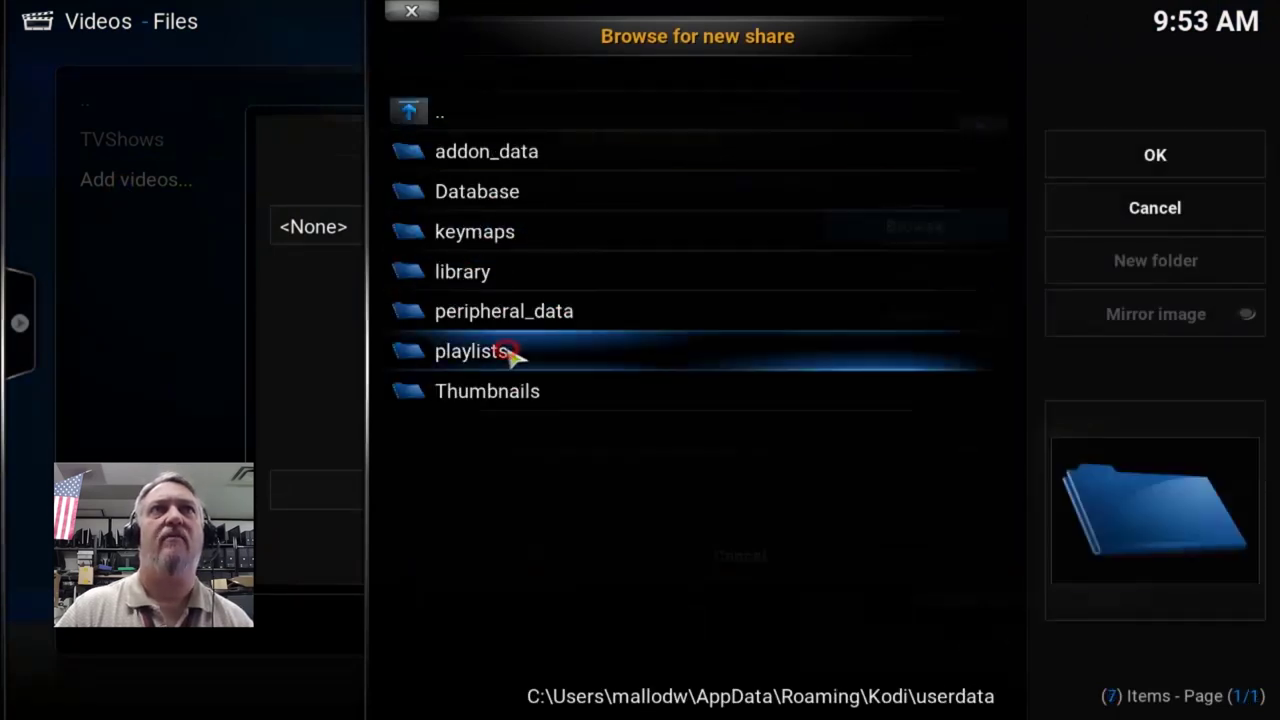
pyautogui.click(507, 156)
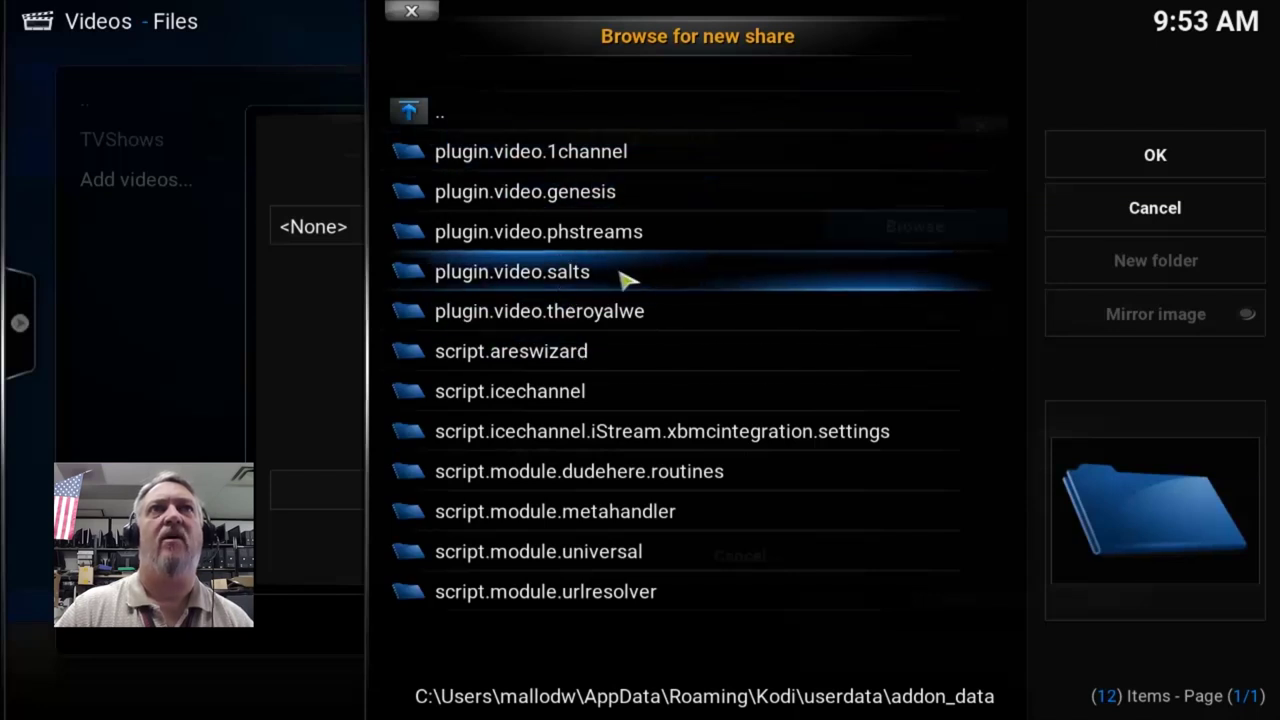
pyautogui.click(568, 284)
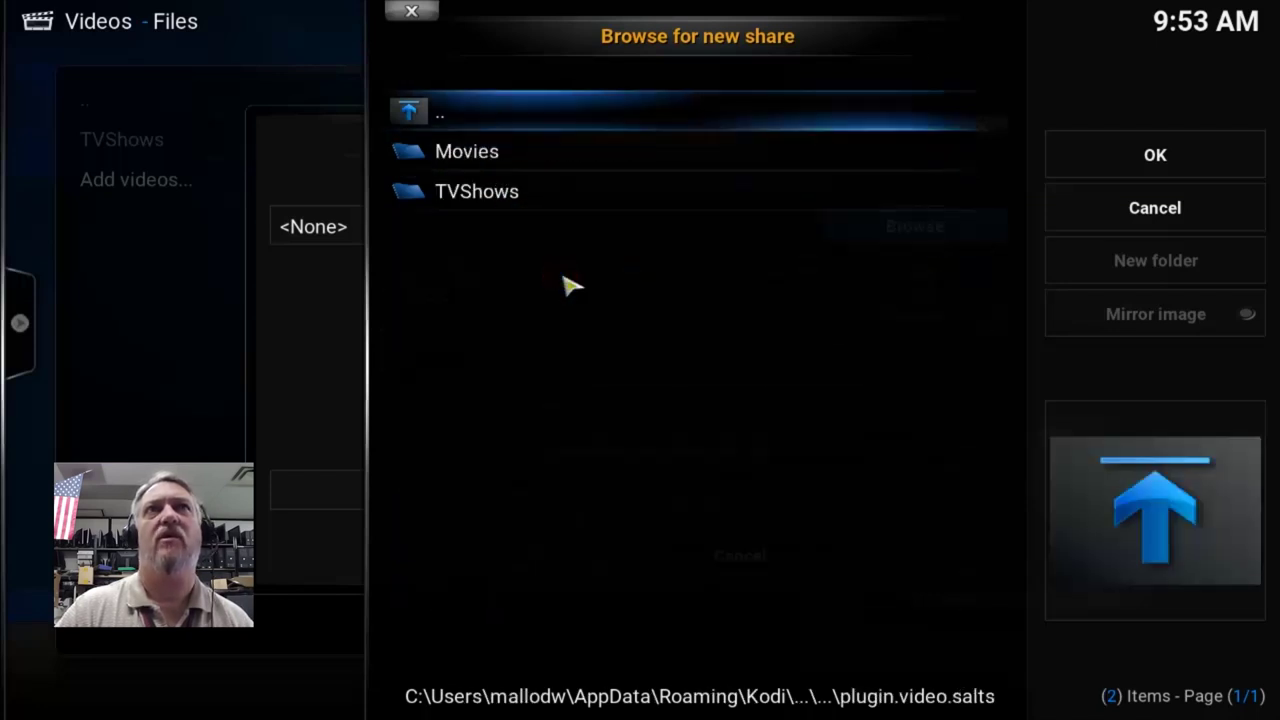
pyautogui.click(505, 160)
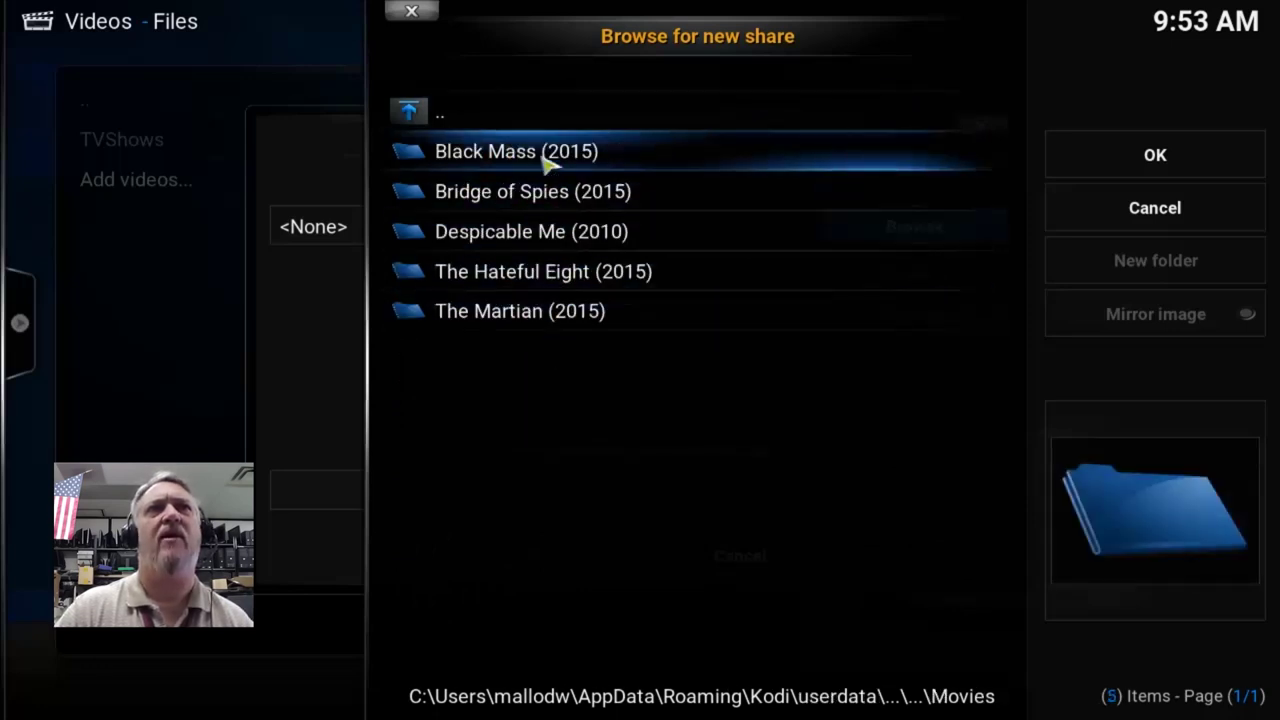
# Accept the Movies folder as the source and dismiss the content settings.
pyautogui.click(1154, 157)
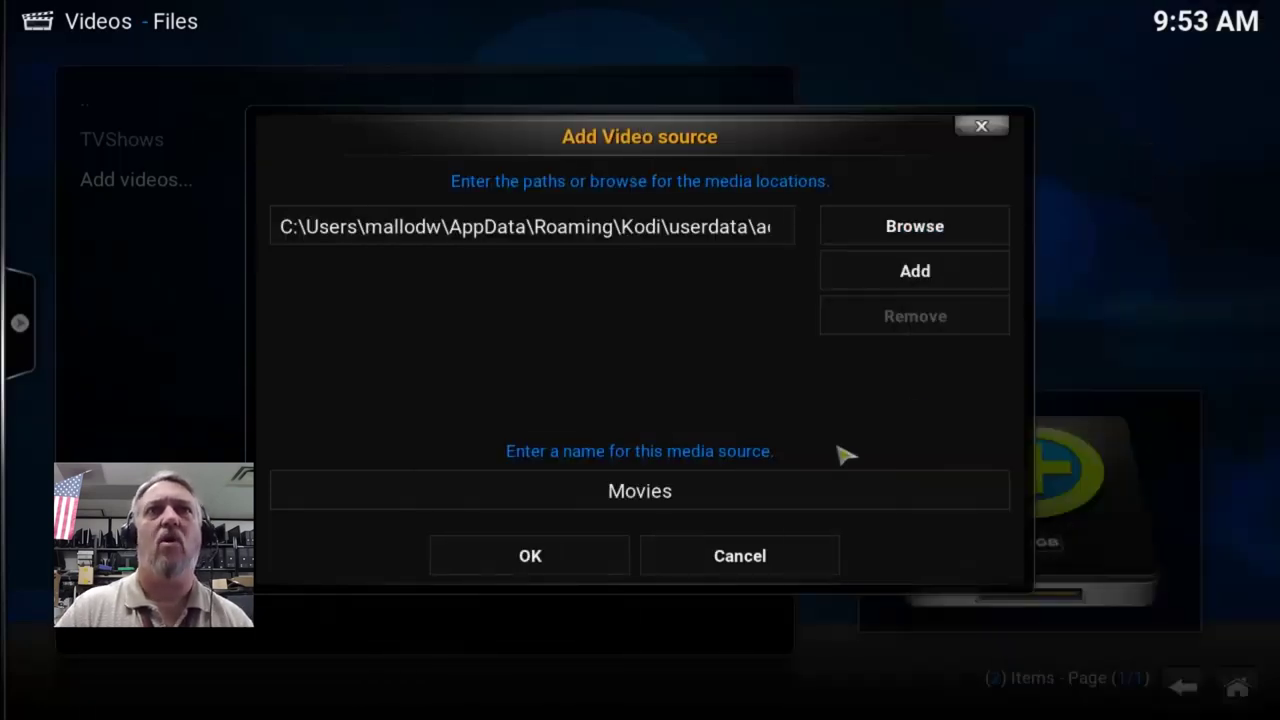
pyautogui.click(562, 556)
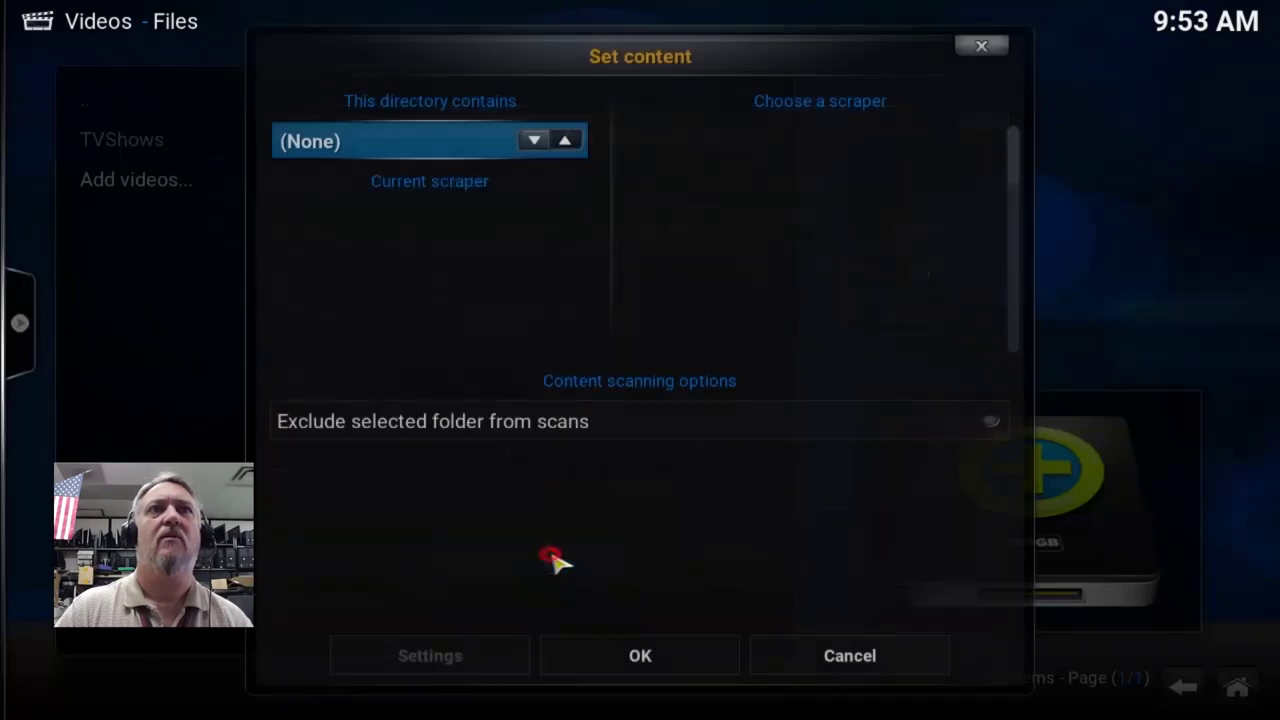
pyautogui.click(533, 141)
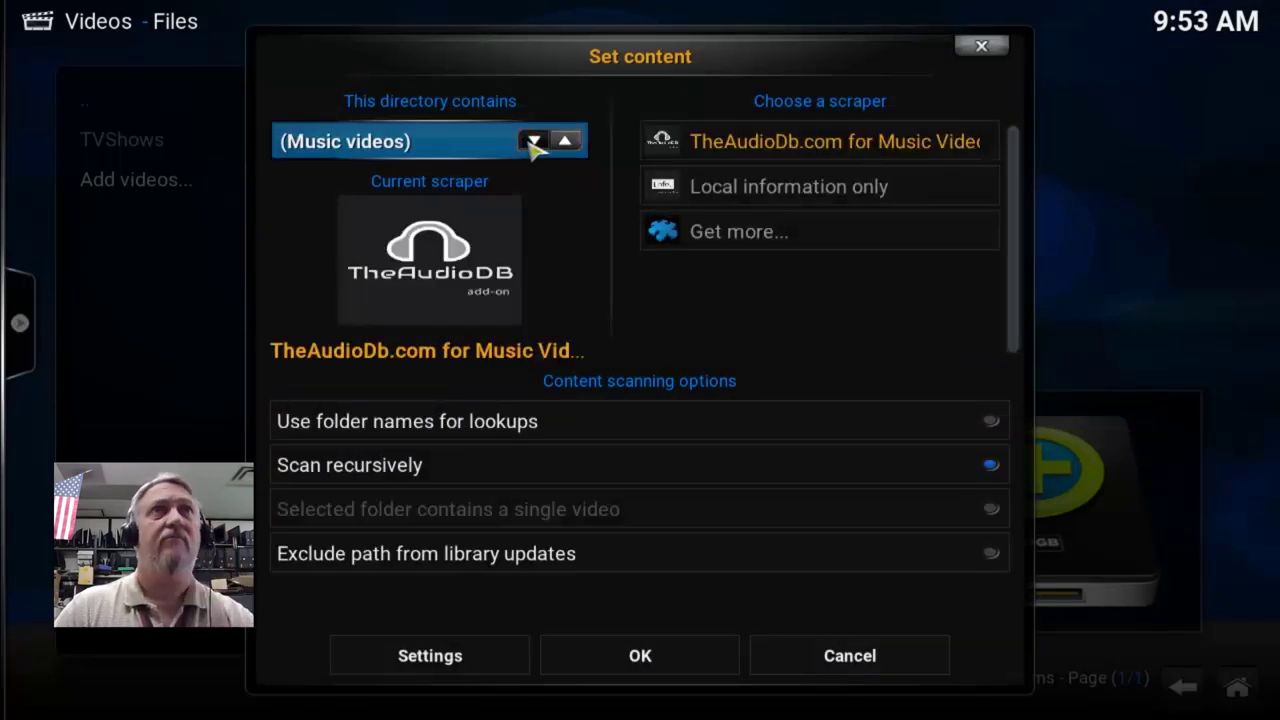
pyautogui.press('Escape')
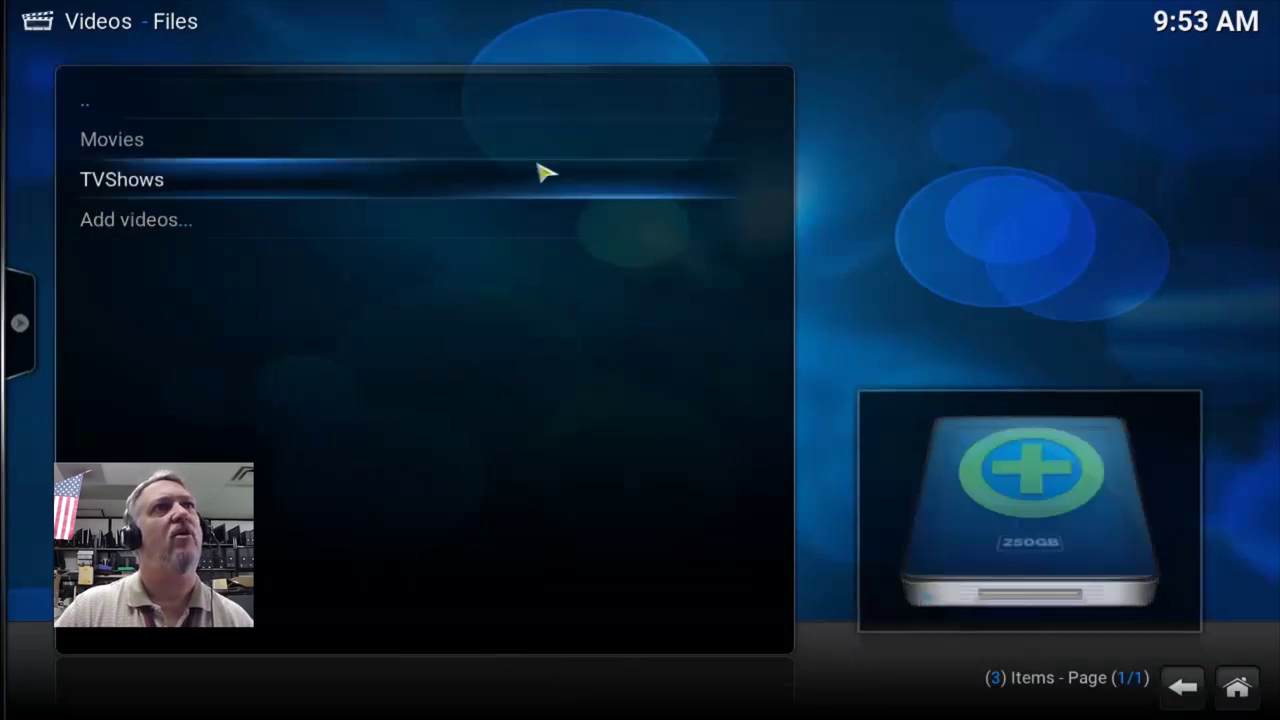
# Edit the Movies source to contain Movies via The Movie Database, refresh all items, then go home.
pyautogui.rightClick(204, 157)
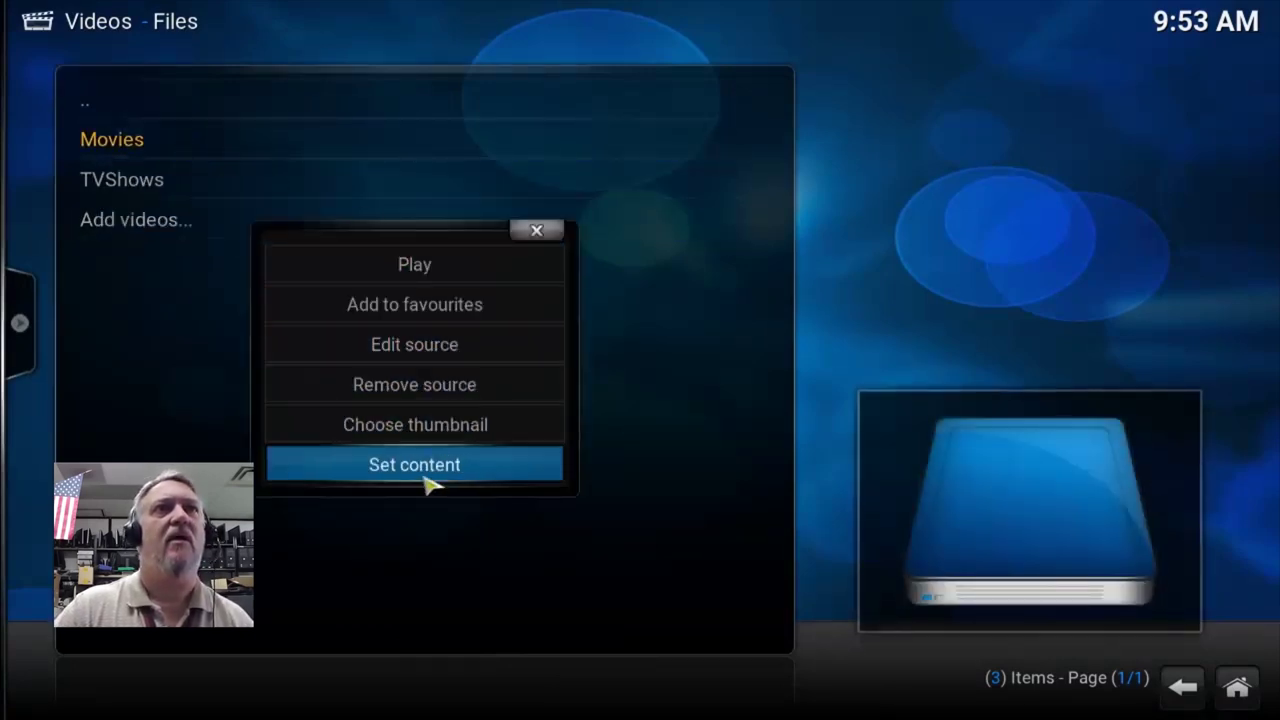
pyautogui.click(398, 357)
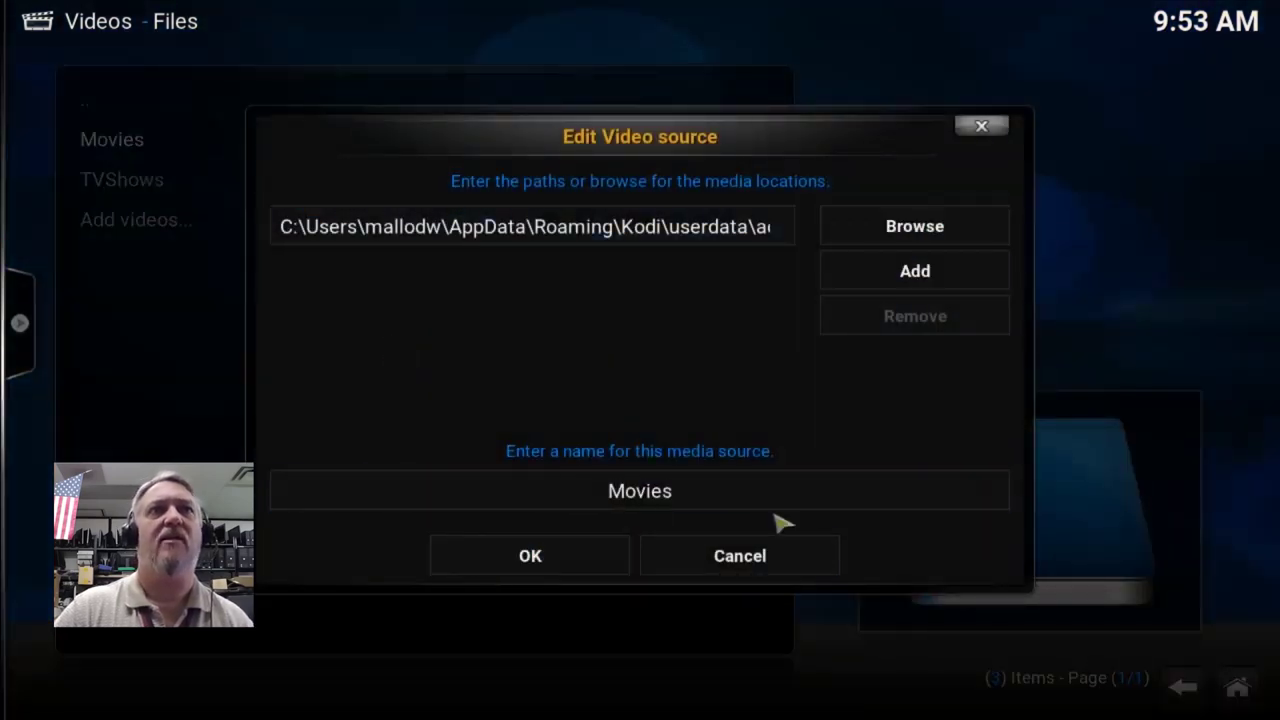
pyautogui.click(577, 561)
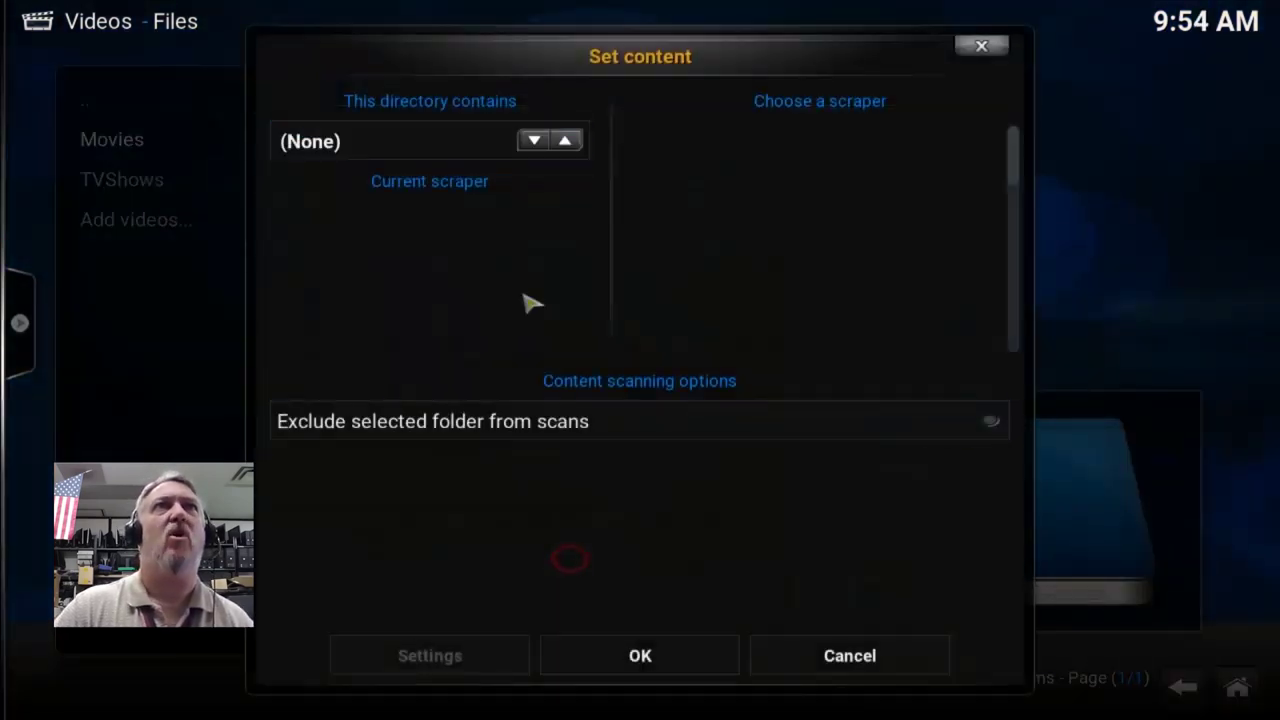
pyautogui.click(534, 145)
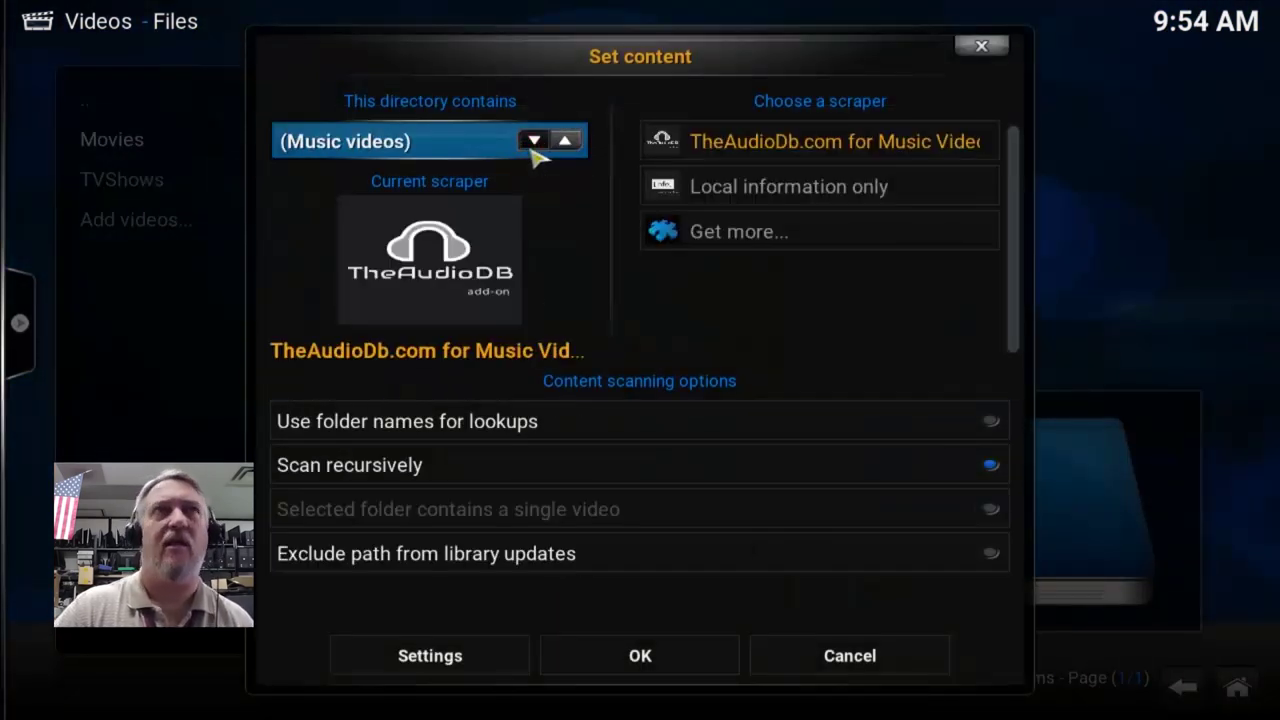
pyautogui.click(534, 145)
pyautogui.click(534, 145)
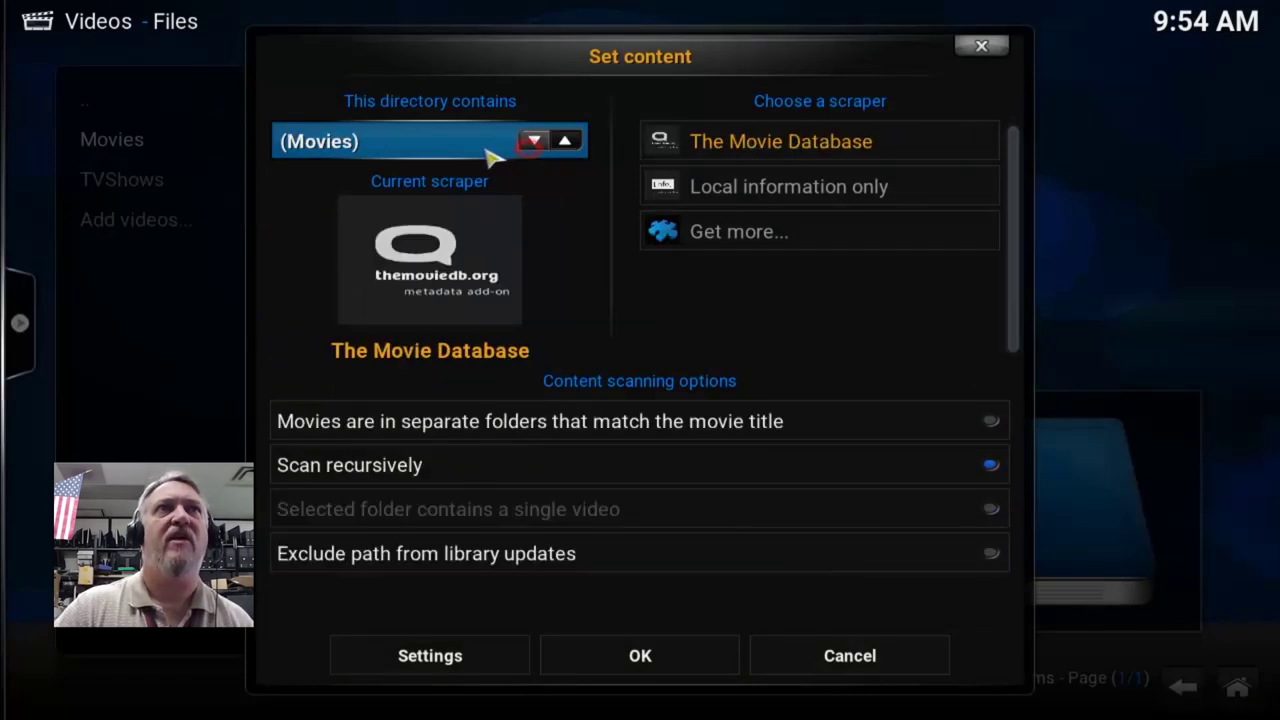
pyautogui.click(672, 666)
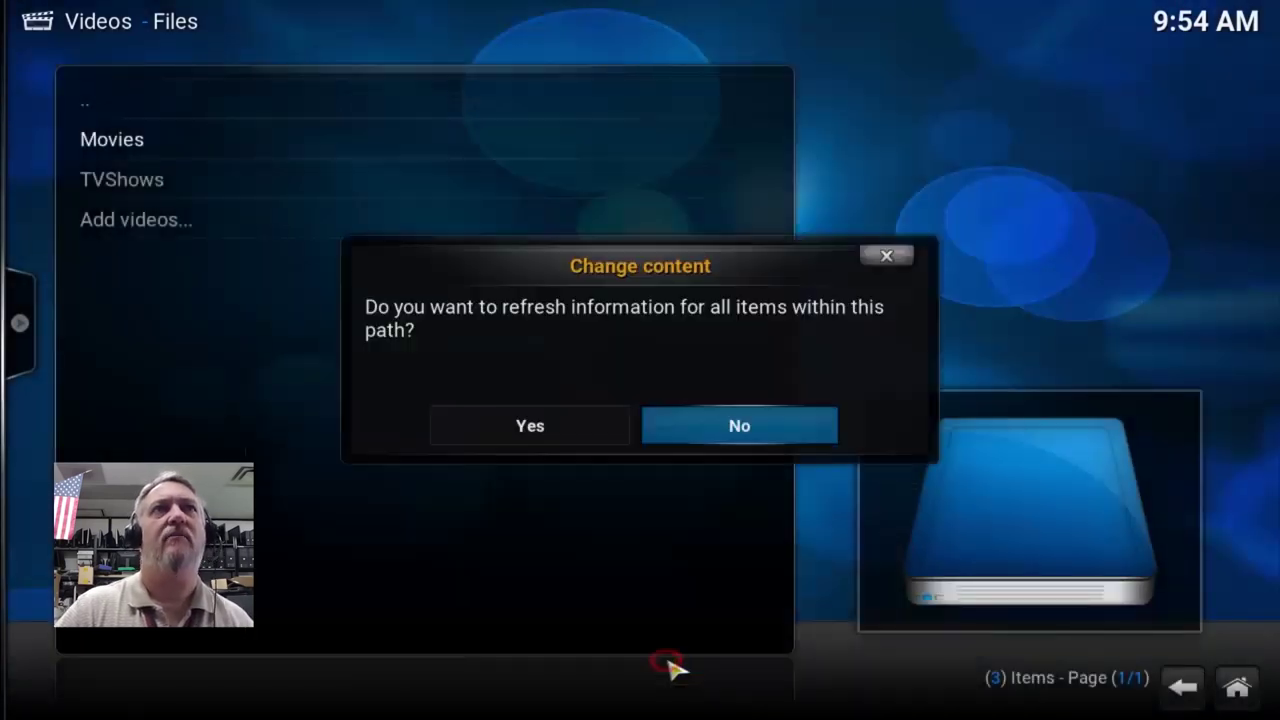
pyautogui.click(566, 430)
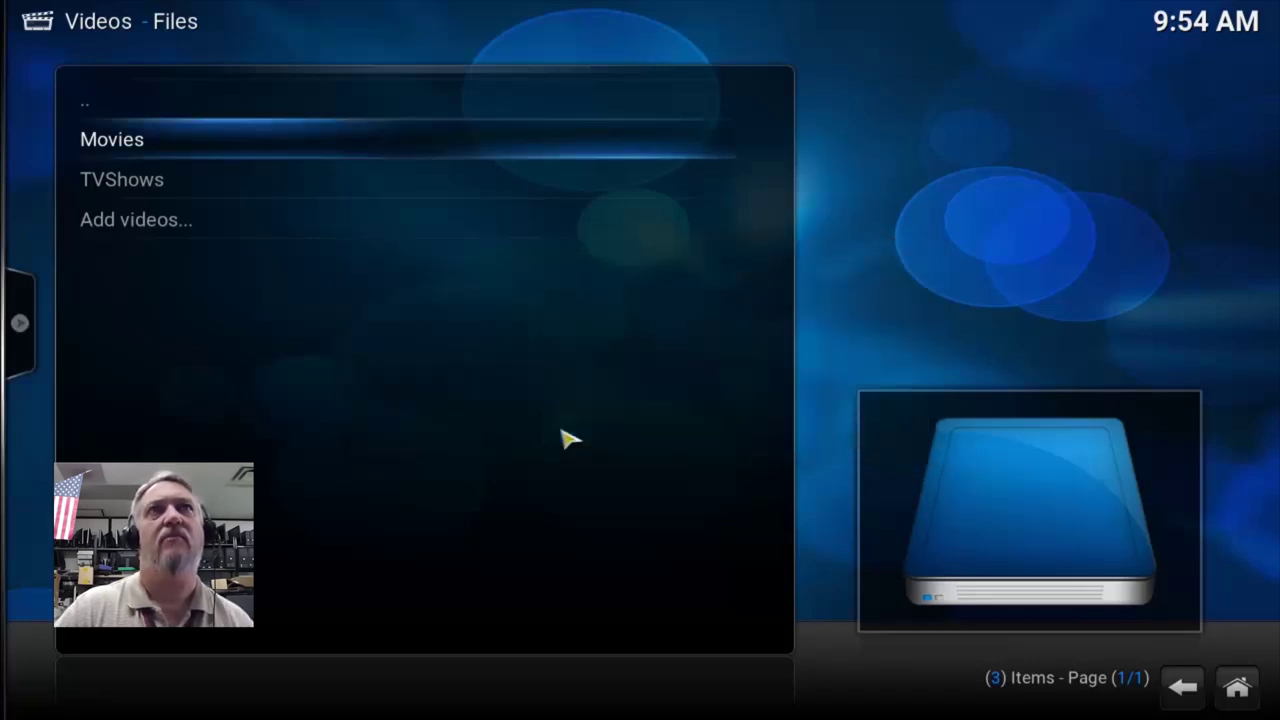
pyautogui.click(1238, 688)
# Remove Bridge of Spies from the movie library, confirm deleting its file, and return home.
pyautogui.moveTo(903, 457)
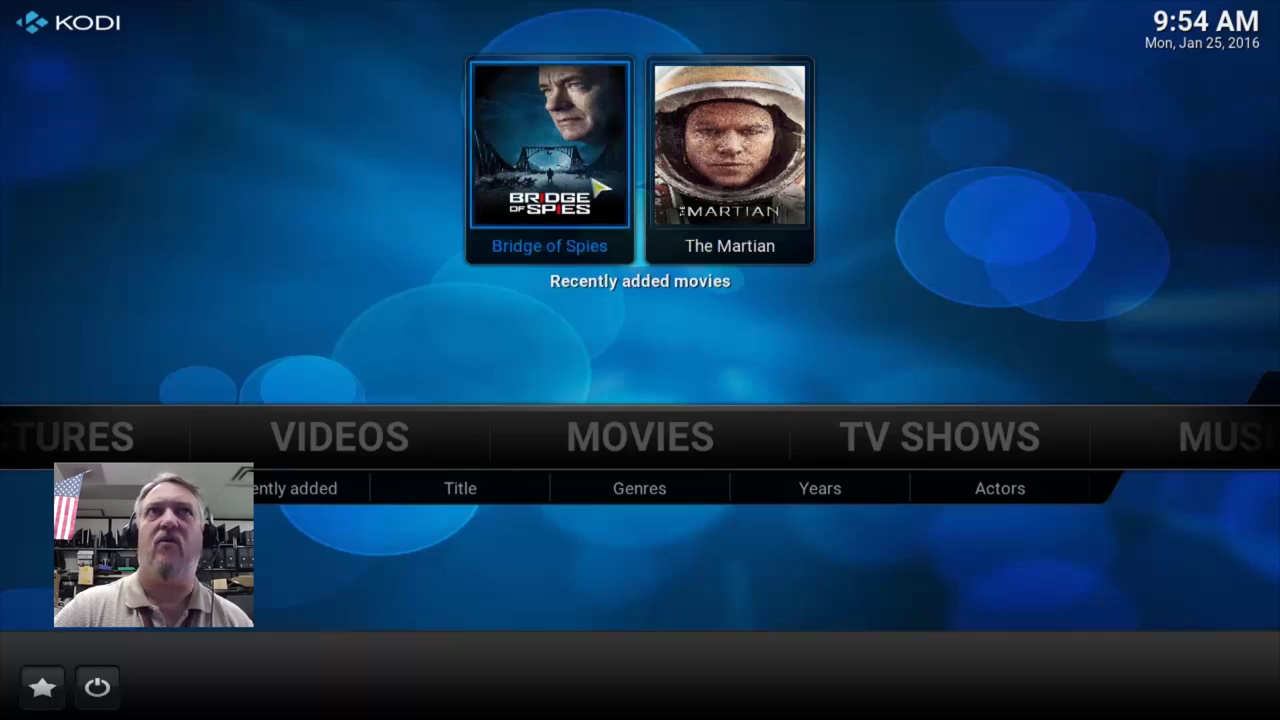
pyautogui.click(660, 445)
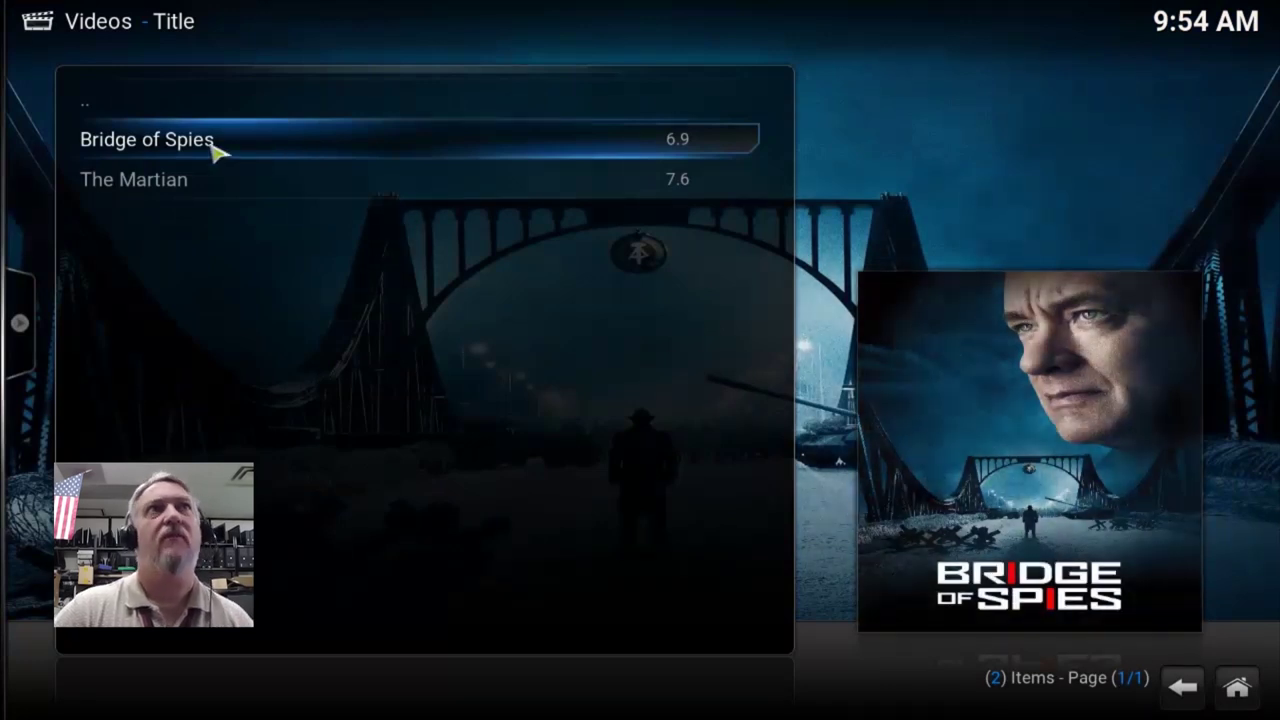
pyautogui.rightClick(214, 150)
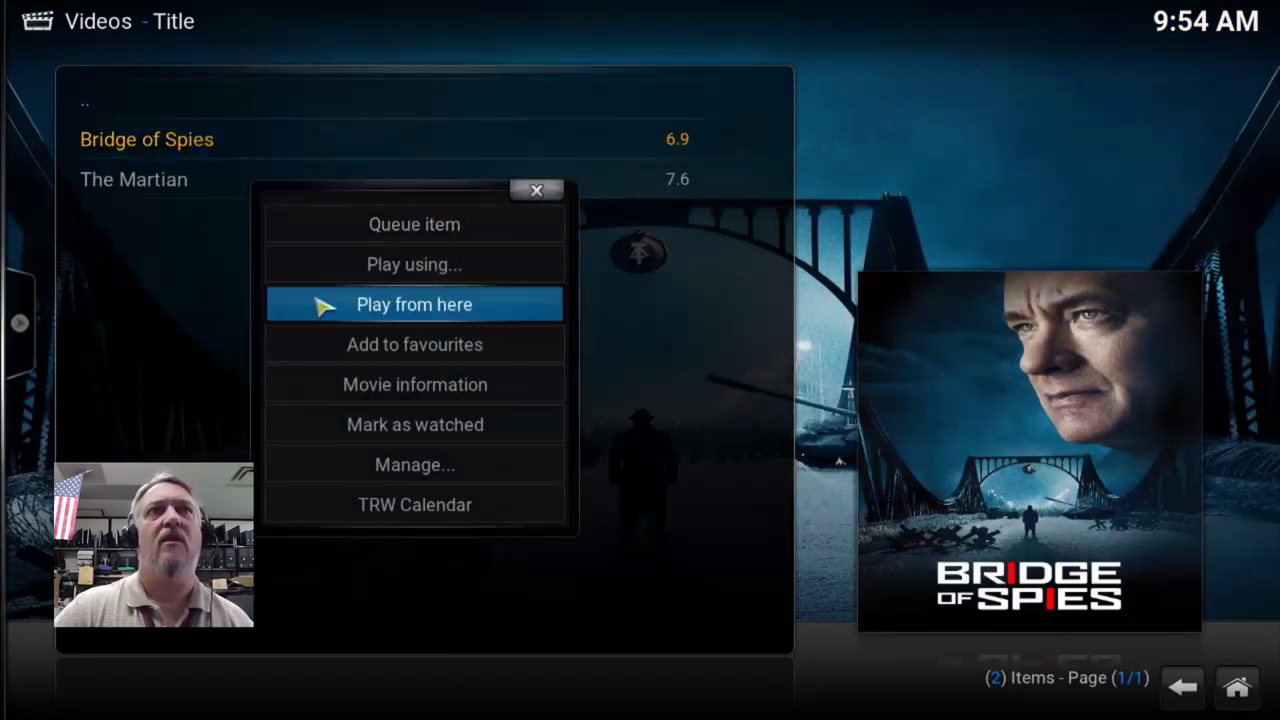
pyautogui.click(420, 465)
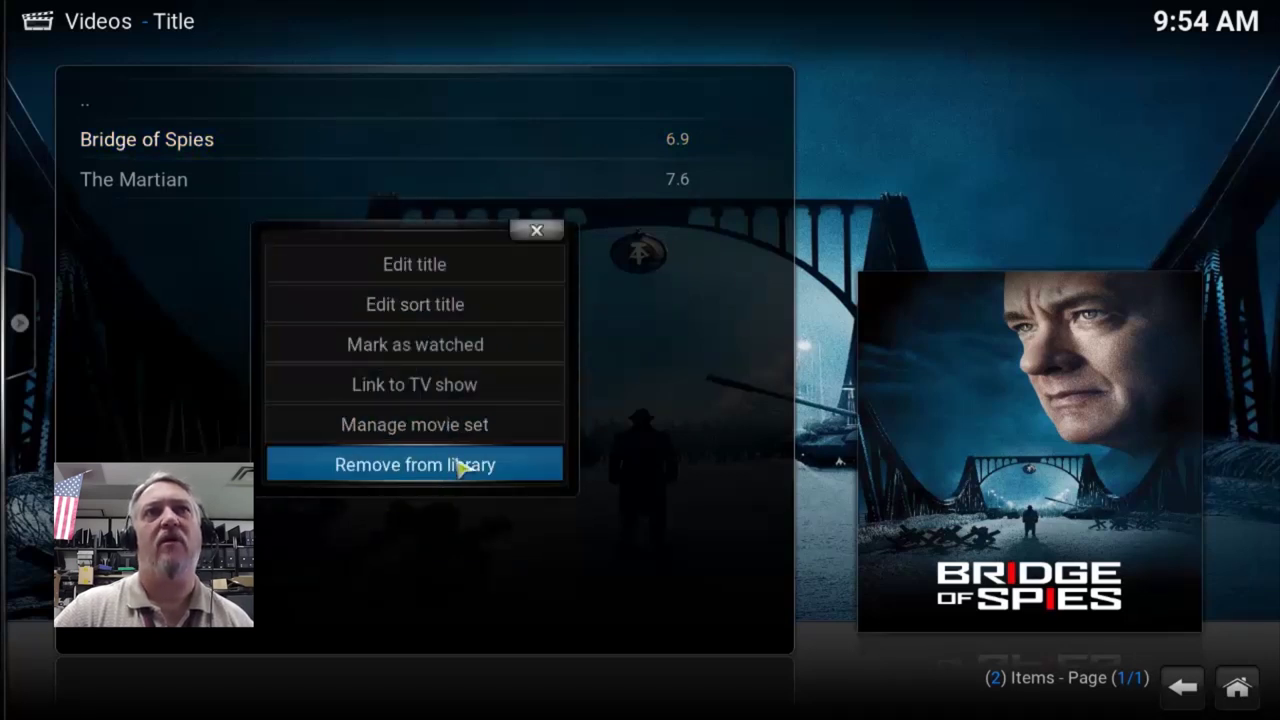
pyautogui.click(455, 468)
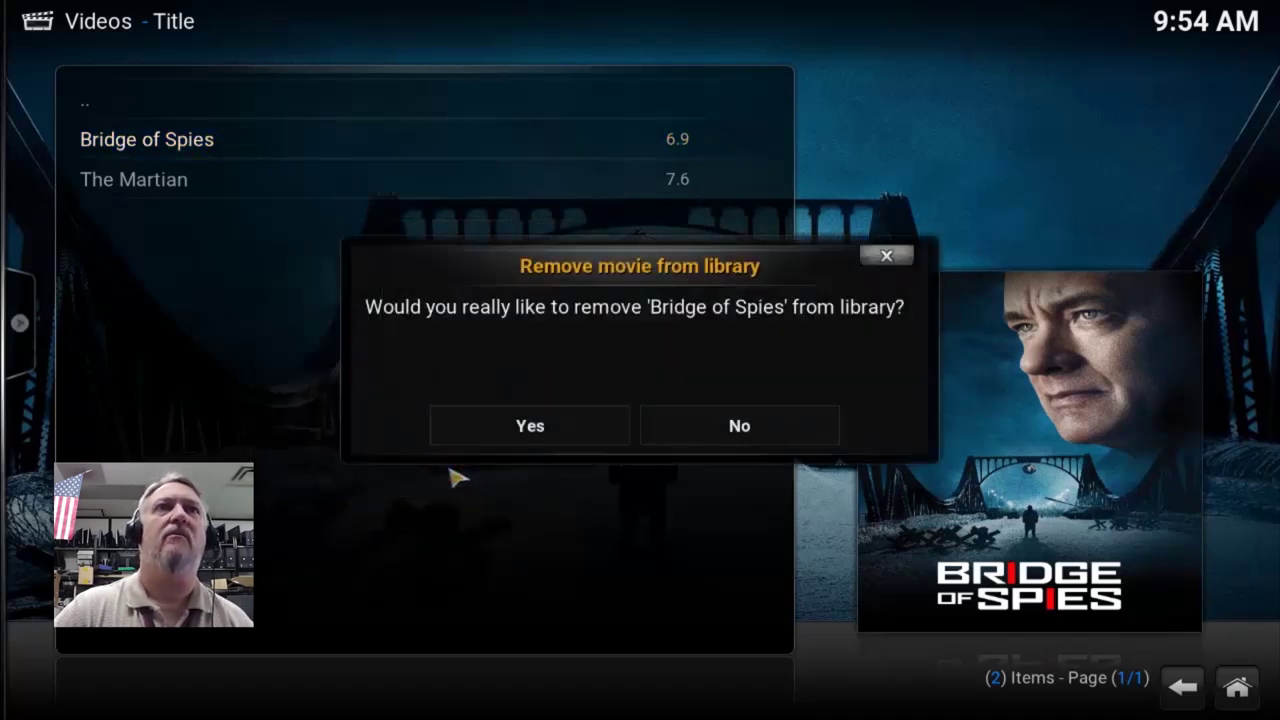
pyautogui.click(531, 441)
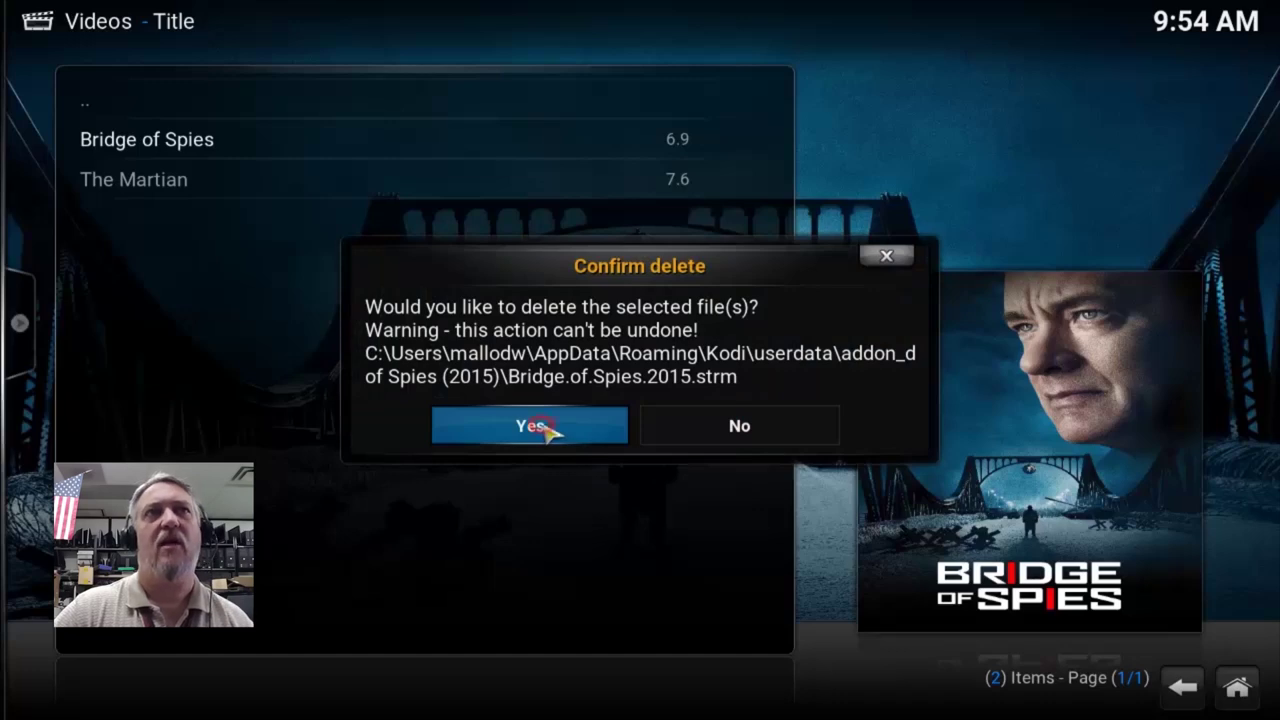
pyautogui.click(529, 426)
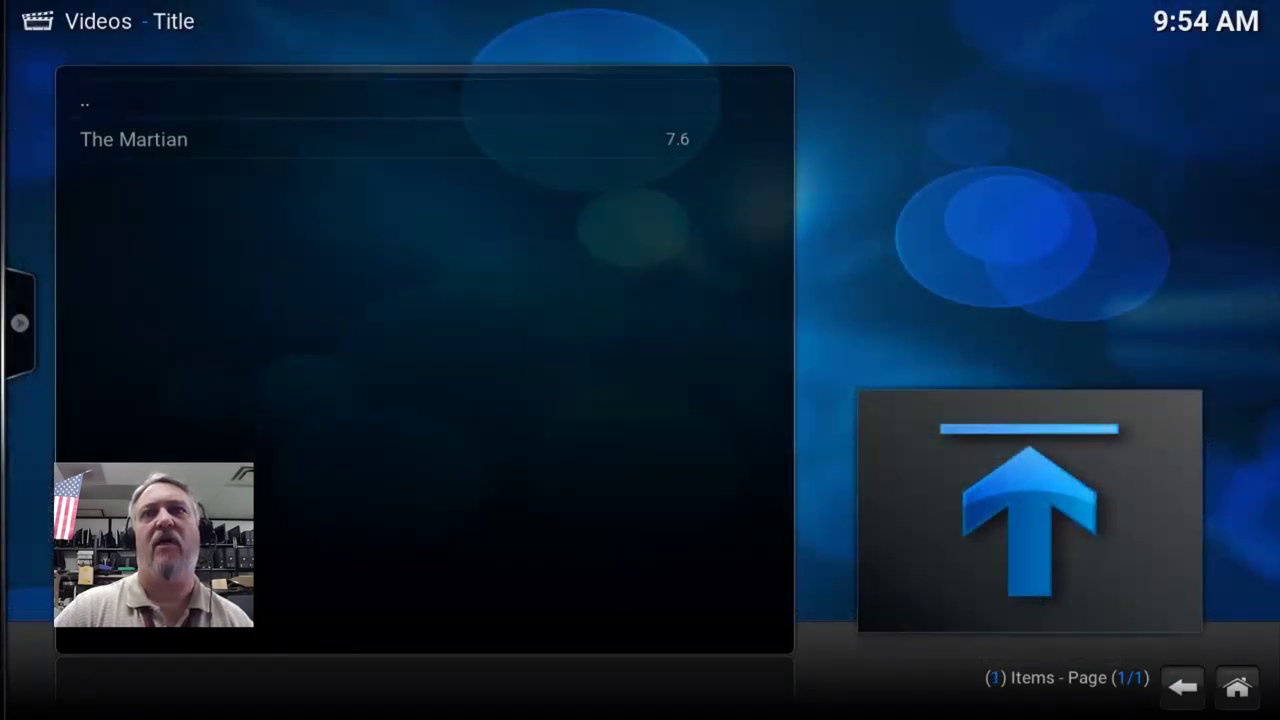
pyautogui.click(1237, 687)
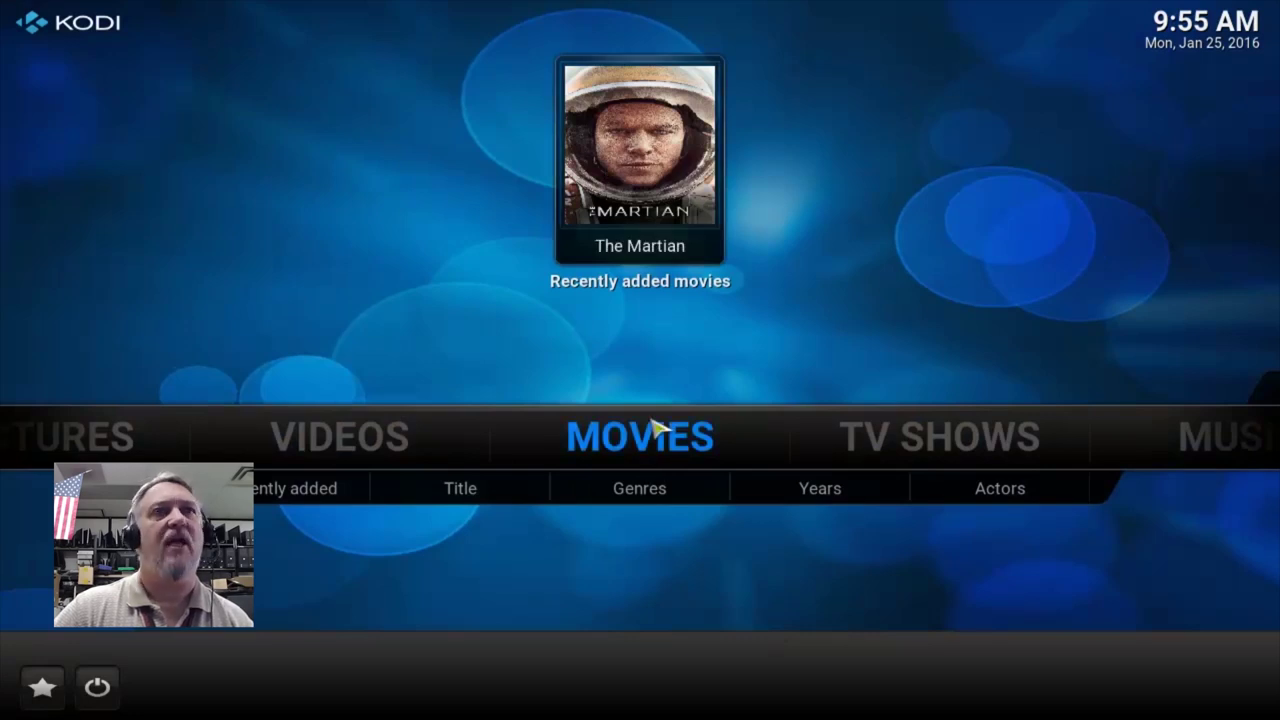
# Browse to the Popular Movies list in the Stream All The Sources video add-on.
pyautogui.moveTo(543, 443)
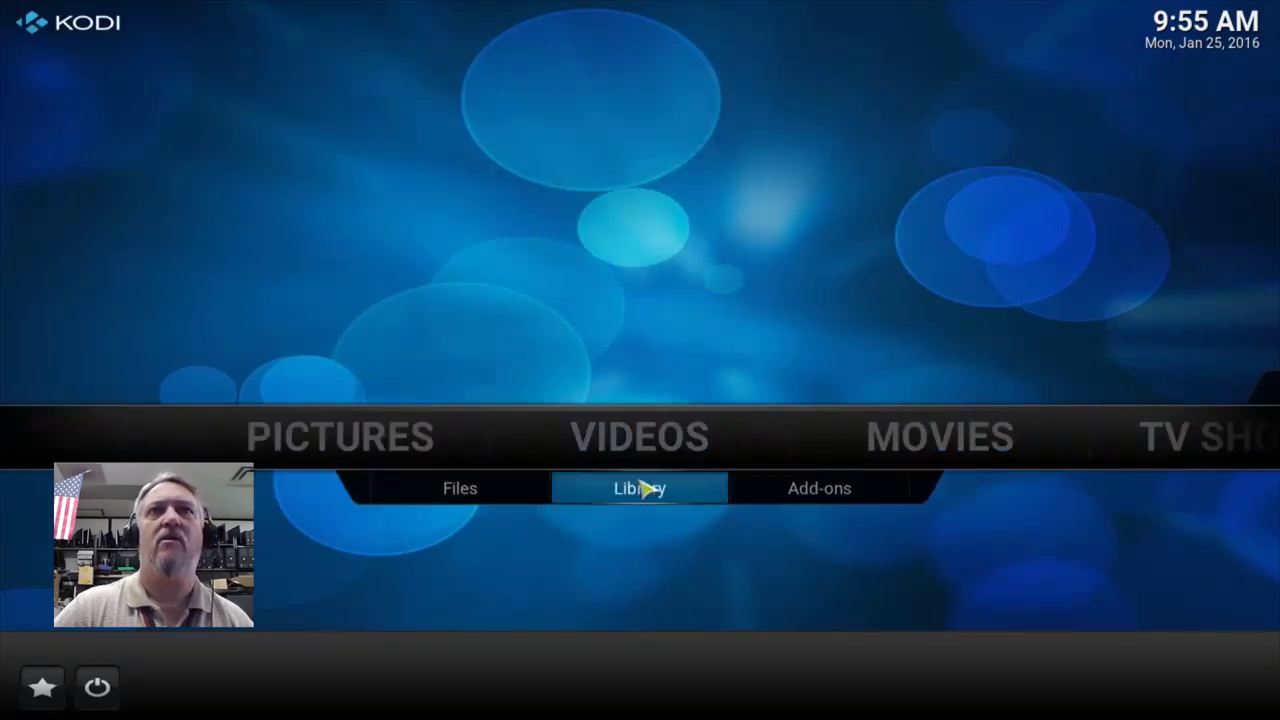
pyautogui.click(818, 490)
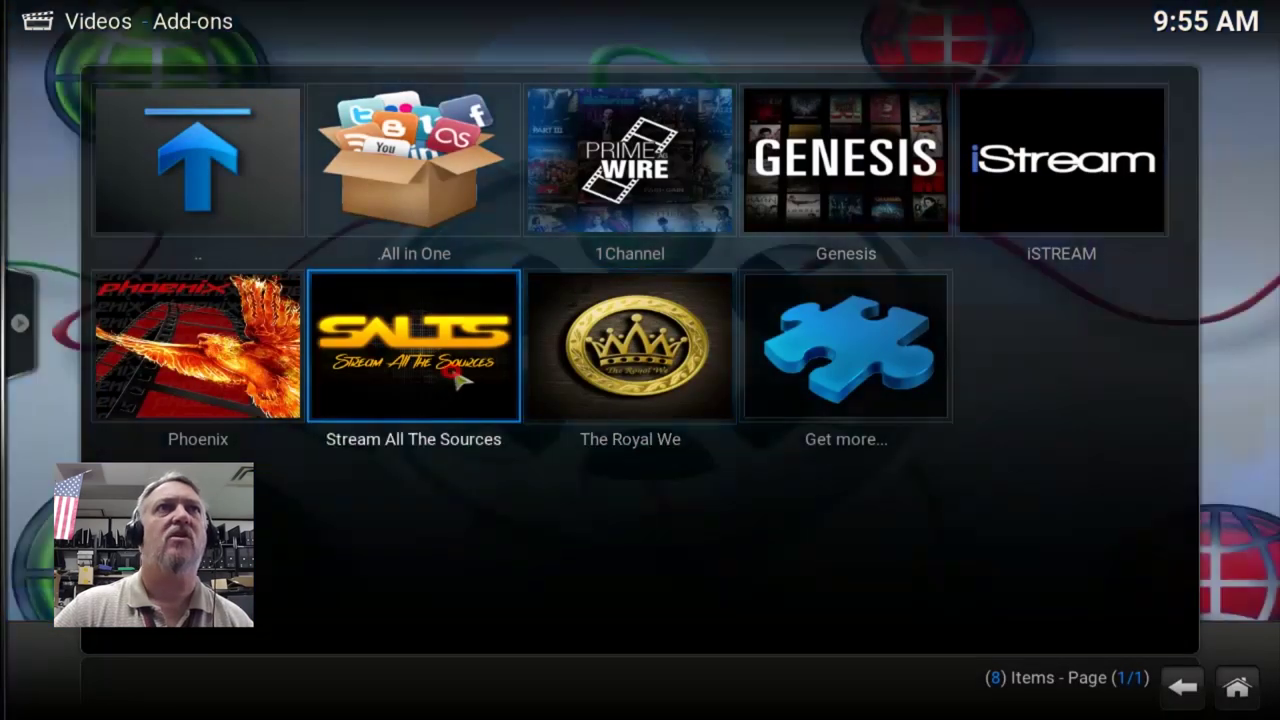
pyautogui.click(445, 368)
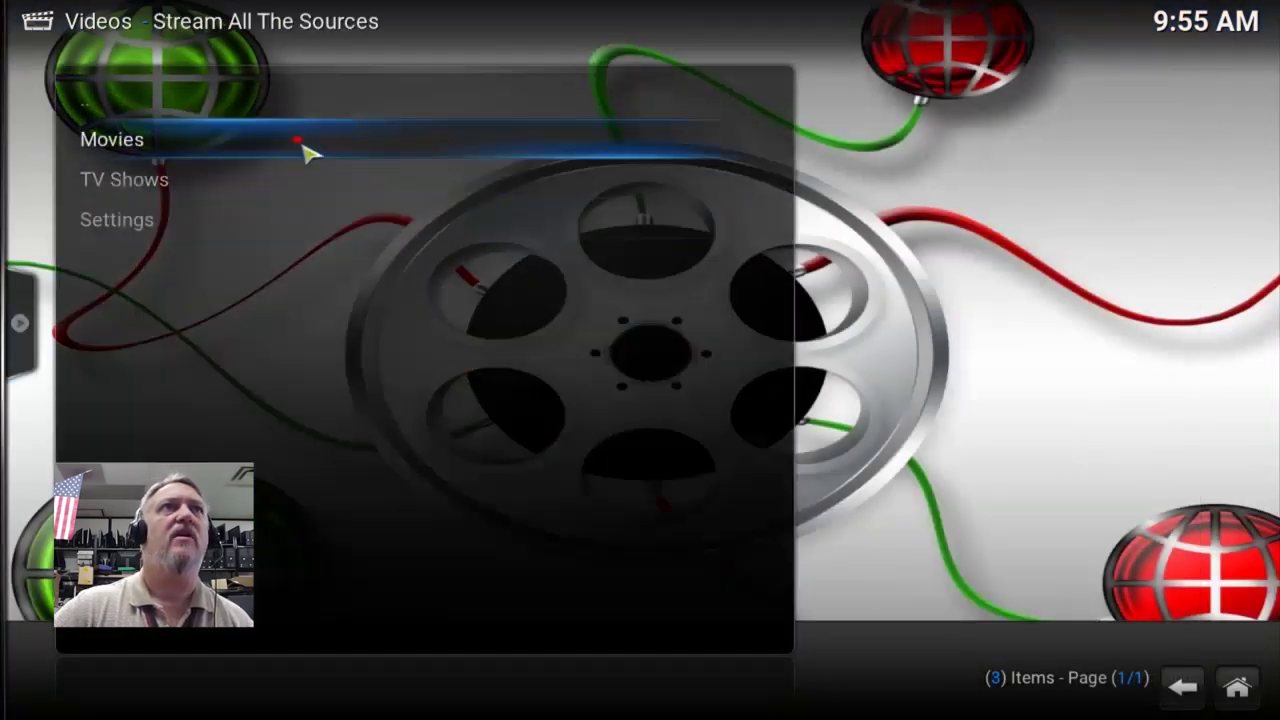
pyautogui.click(300, 143)
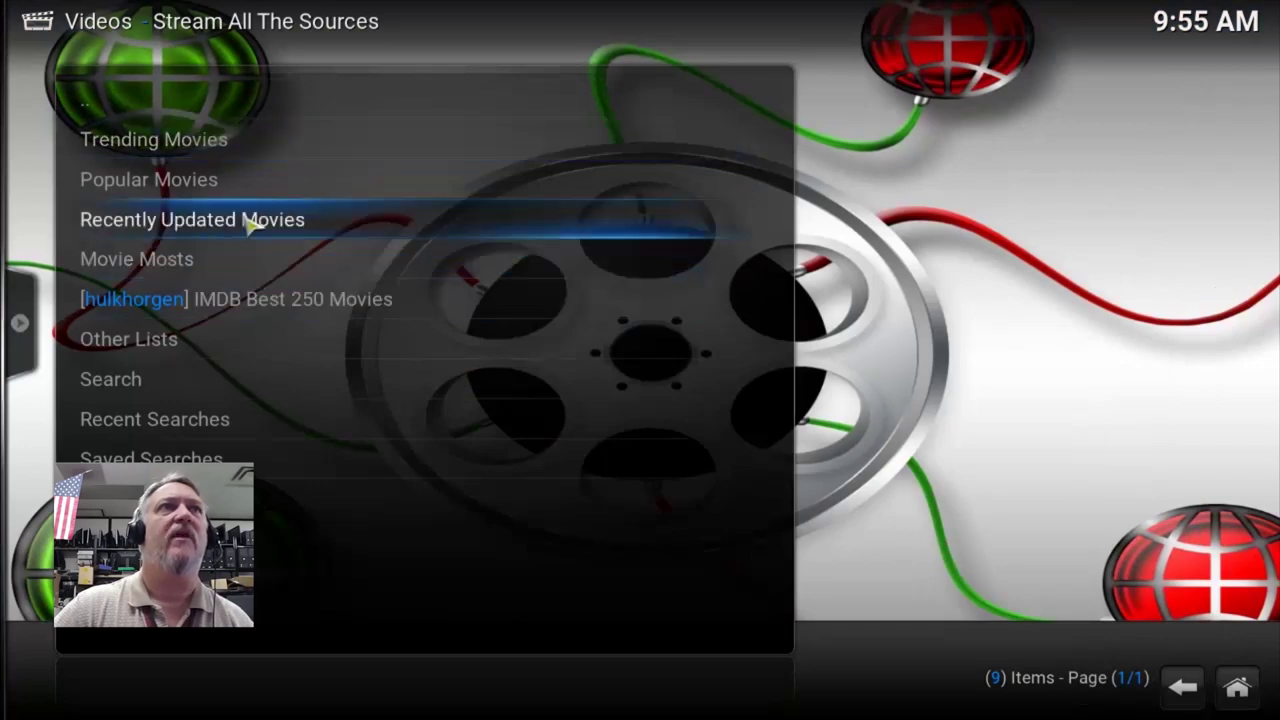
pyautogui.click(250, 197)
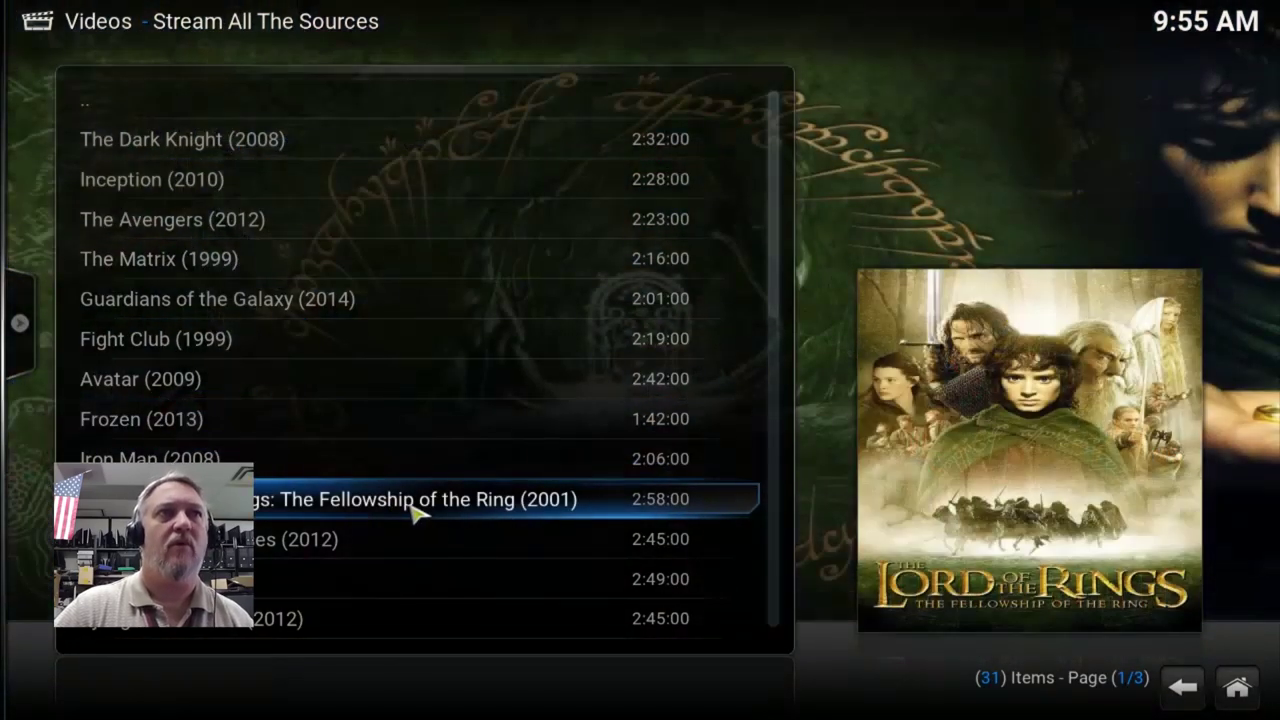
# Add The Lord of the Rings: The Fellowship of the Ring (2001) to the library and return home.
pyautogui.rightClick(410, 508)
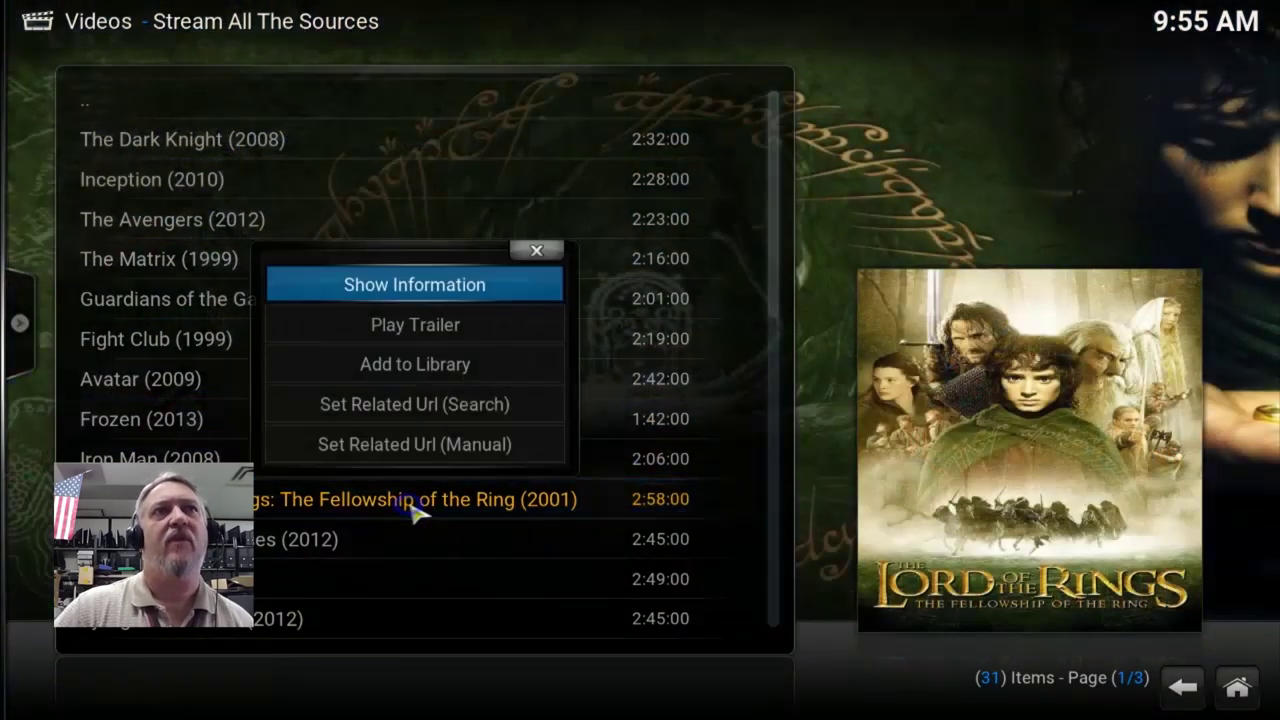
pyautogui.click(418, 378)
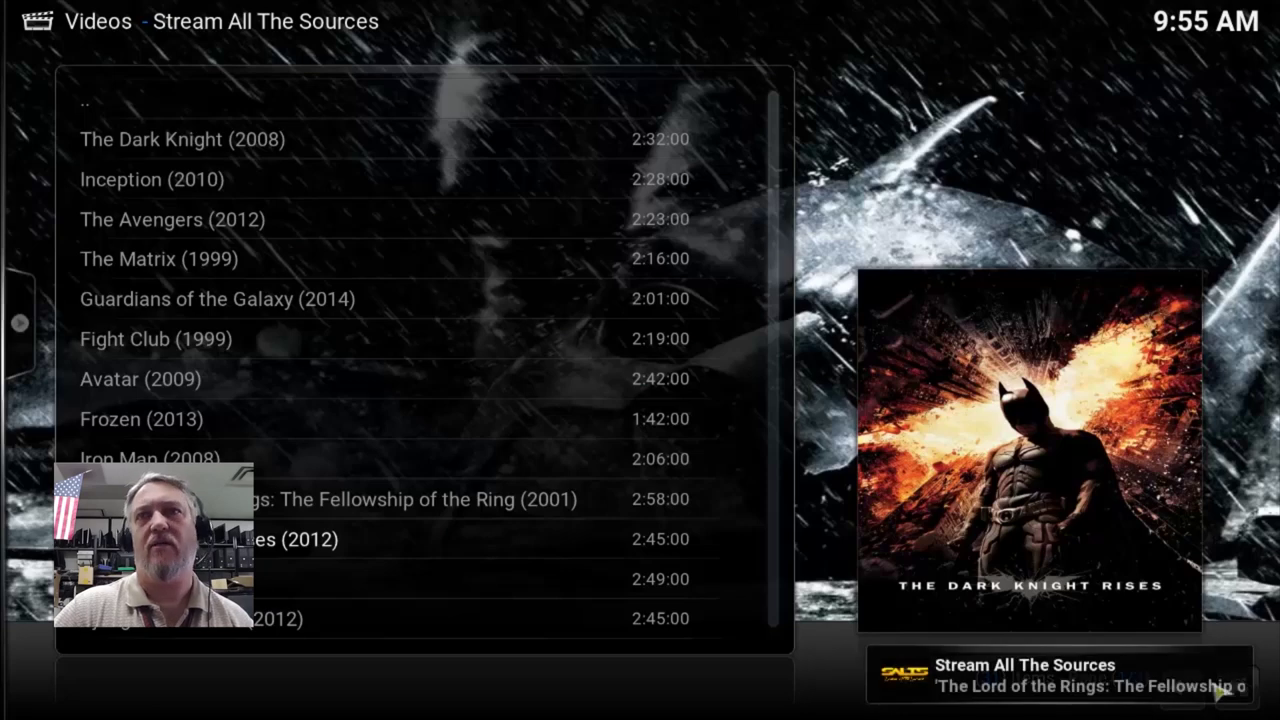
pyautogui.press('Escape')
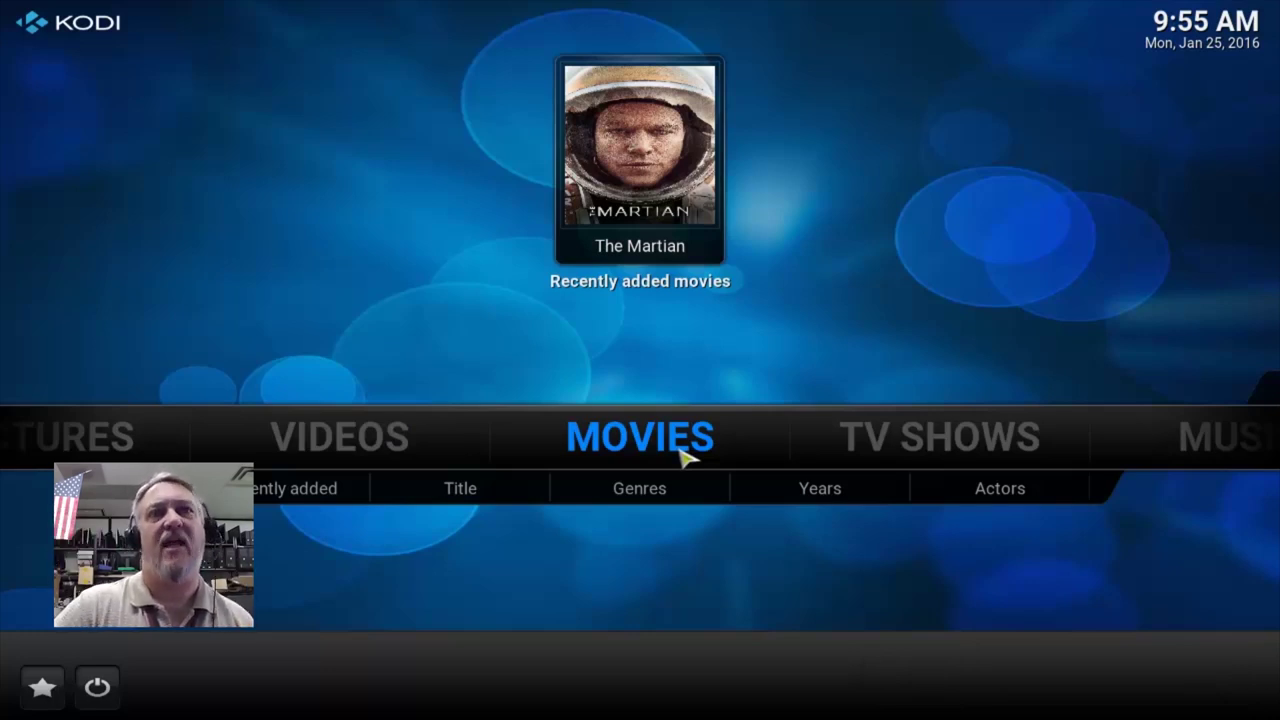
# Update the movie library from the Movies view so The Lord of the Rings appears.
pyautogui.click(680, 455)
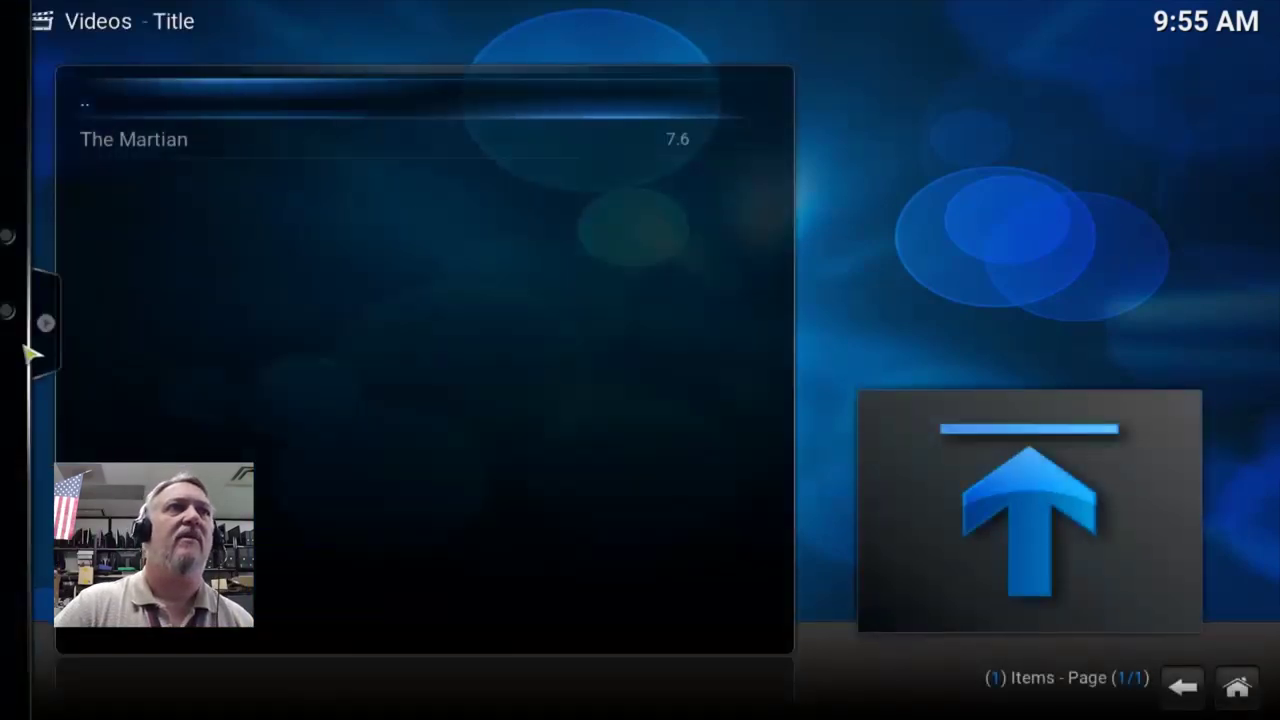
pyautogui.moveTo(20, 345)
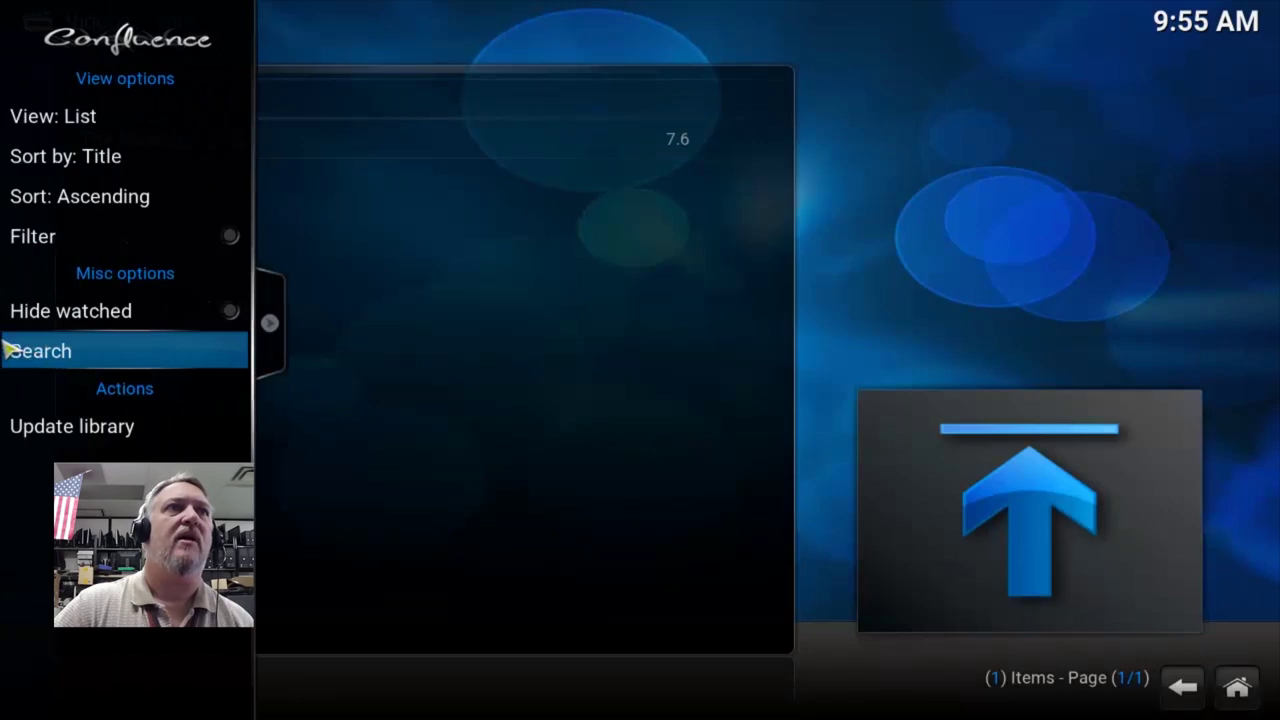
pyautogui.click(68, 428)
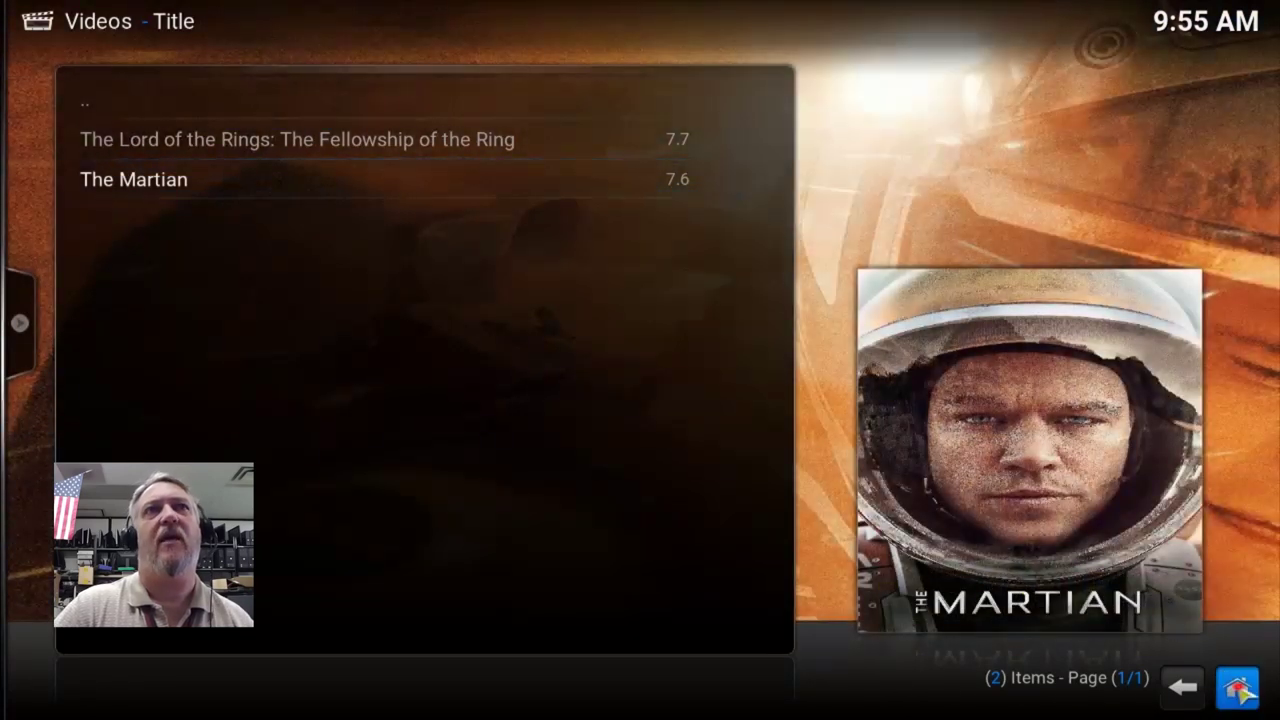
pyautogui.click(1237, 687)
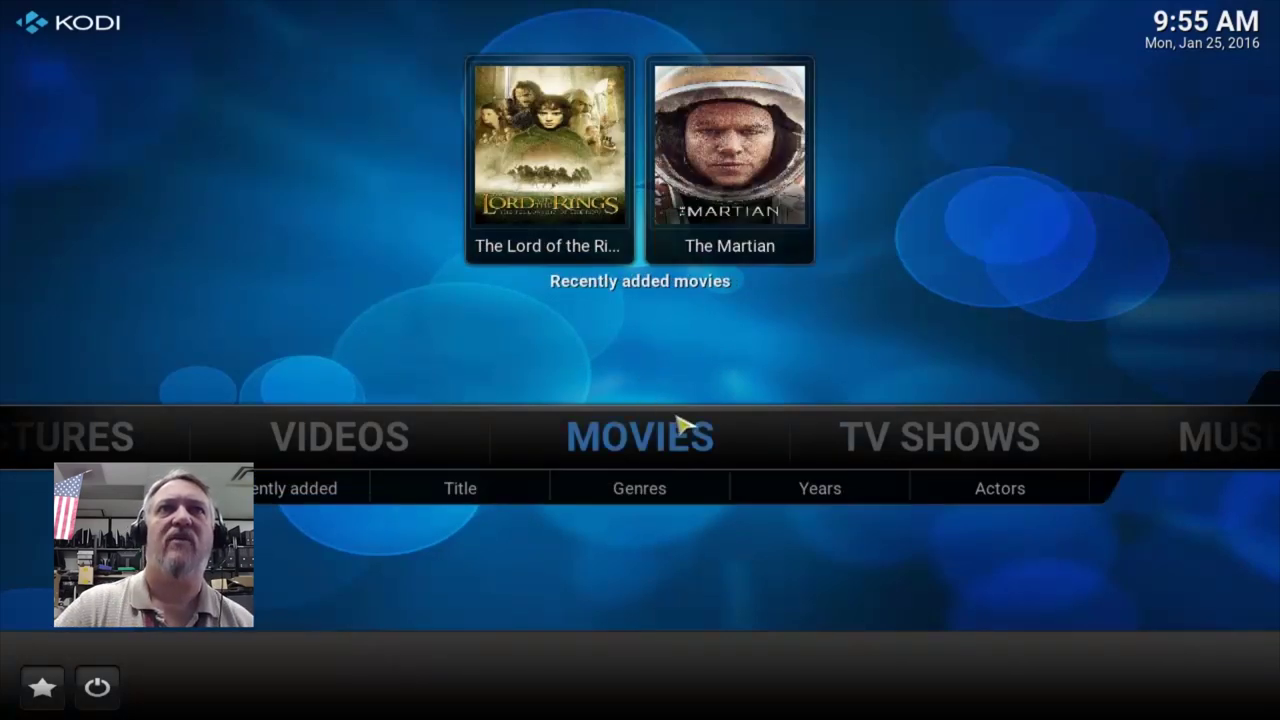
# Show recently added The Expanse episodes under TV Shows on the home screen.
pyautogui.scroll(1, 685, 432)
pyautogui.scroll(-3, 685, 432)
pyautogui.scroll(1, 688, 436)
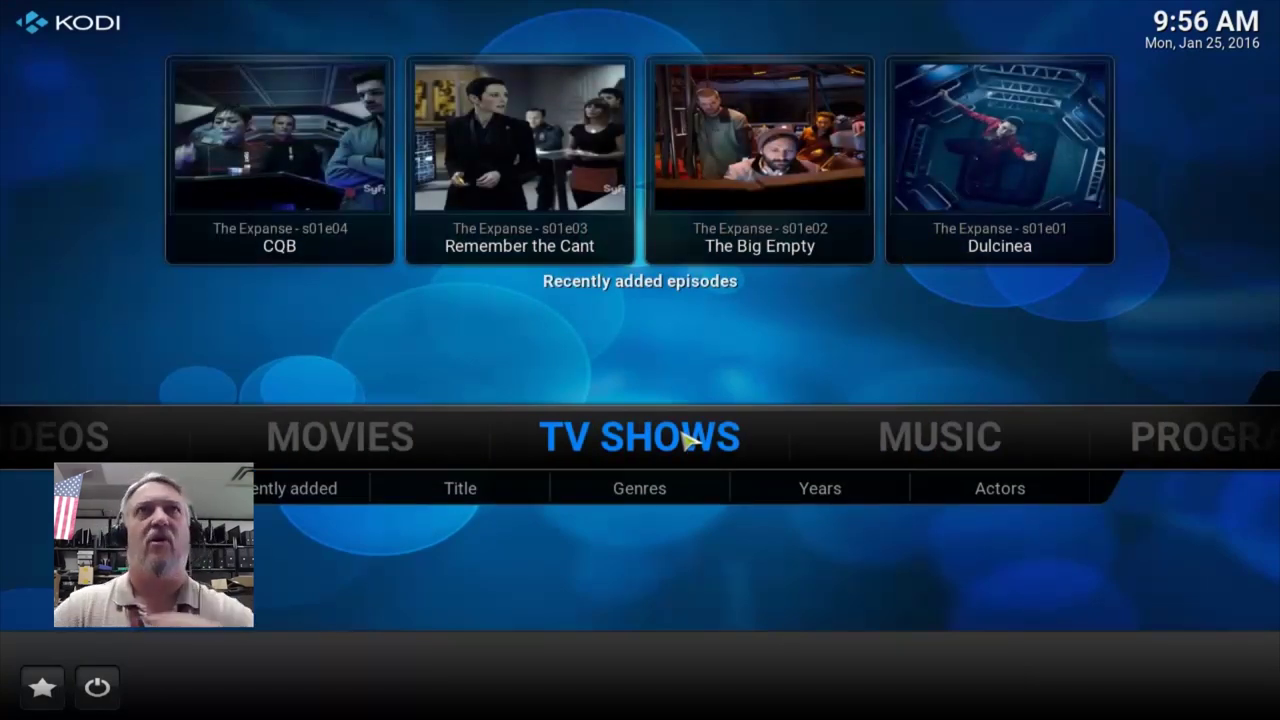
pyautogui.scroll(-3, 735, 215)
pyautogui.scroll(6, 735, 218)
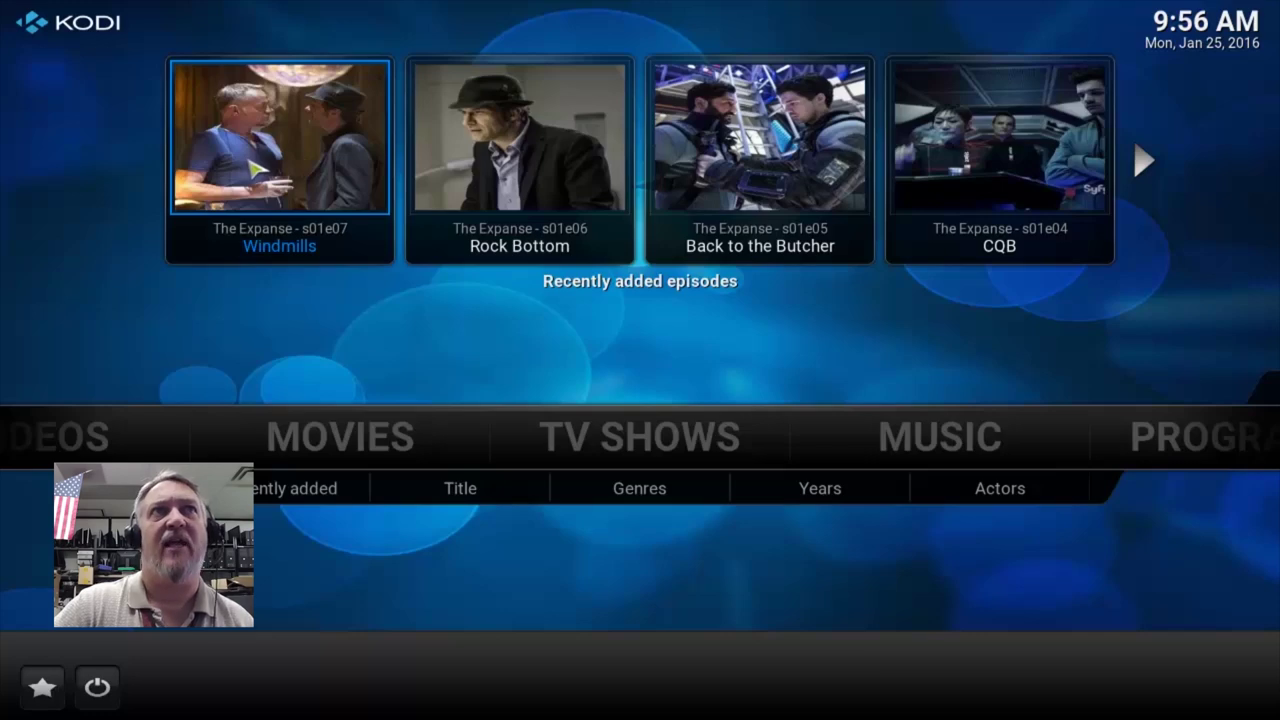
pyautogui.scroll(-2, 895, 180)
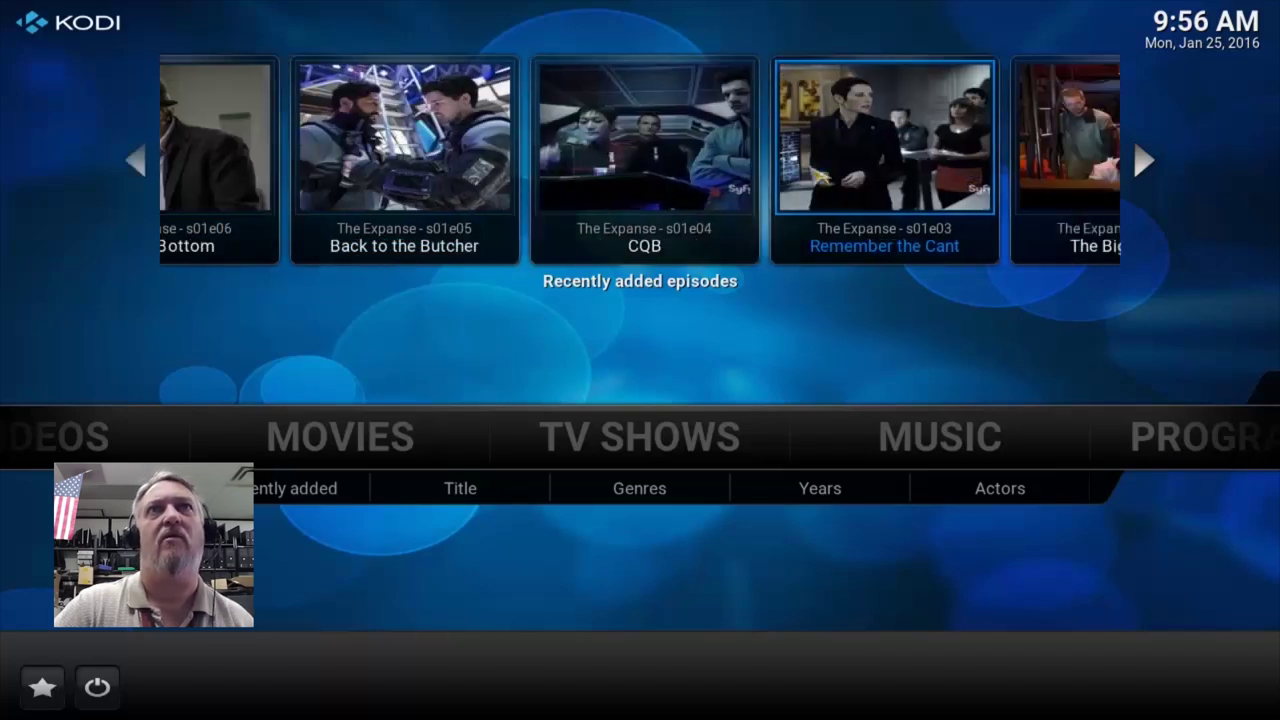
pyautogui.scroll(2, 1032, 172)
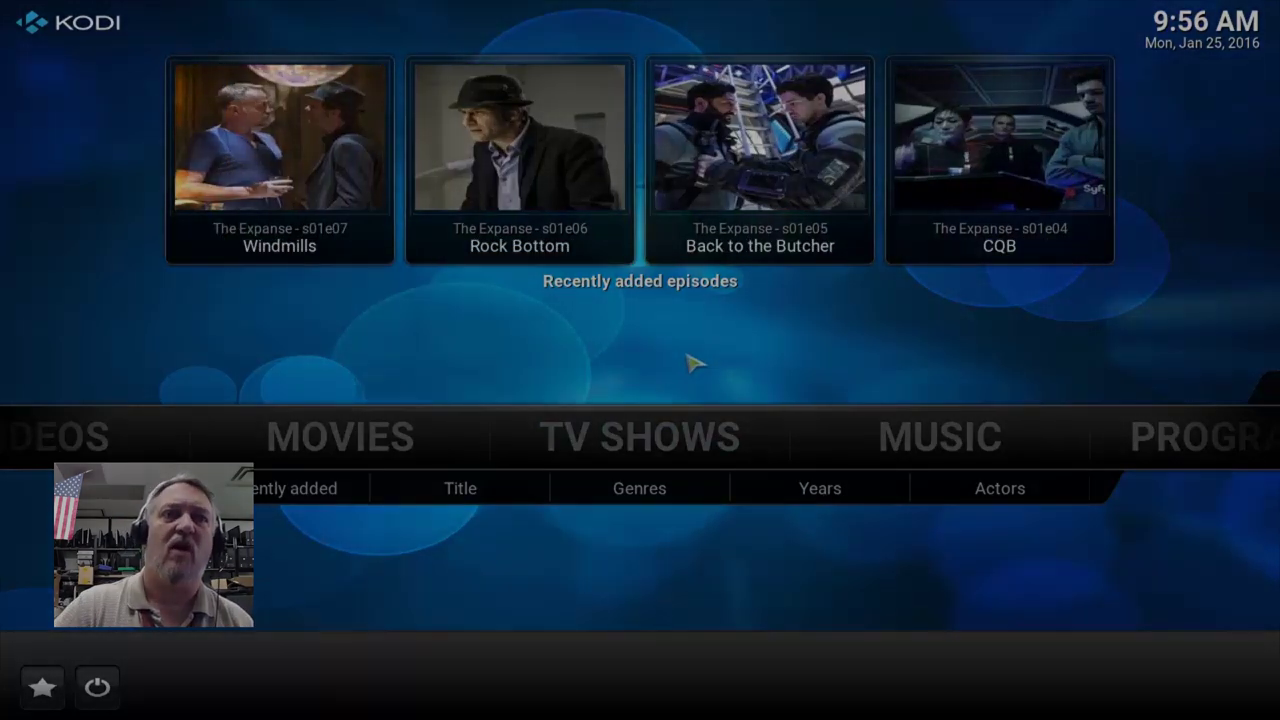